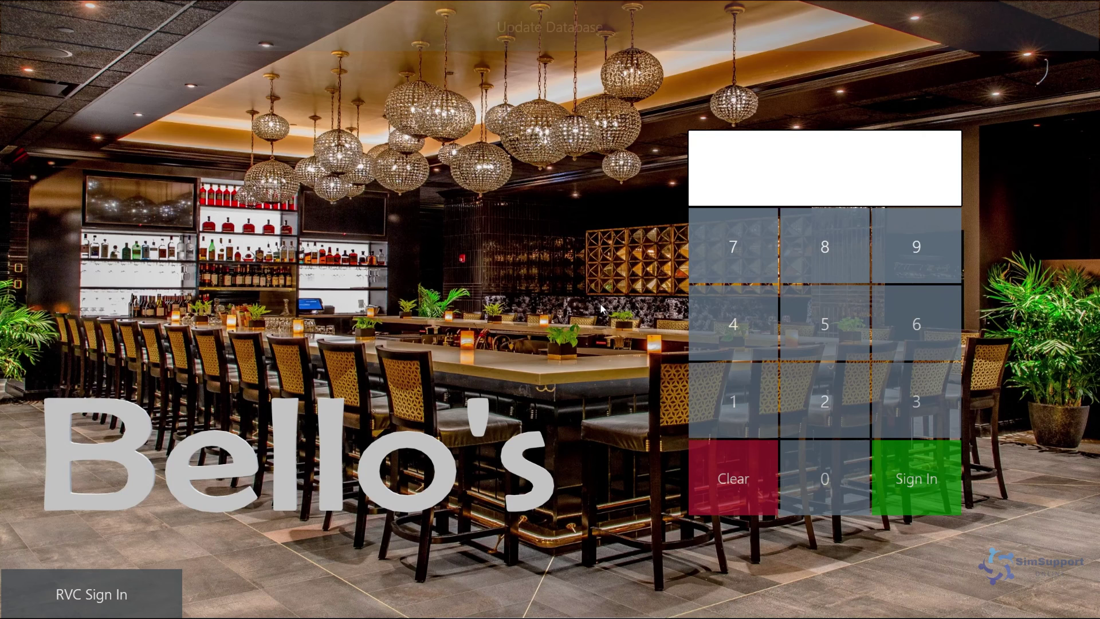
# Step: Sign in to the workstation with the employee's sign-in number
pyautogui.click(829, 419)
pyautogui.click(930, 506)
pyautogui.click(803, 400)
pyautogui.click(912, 485)
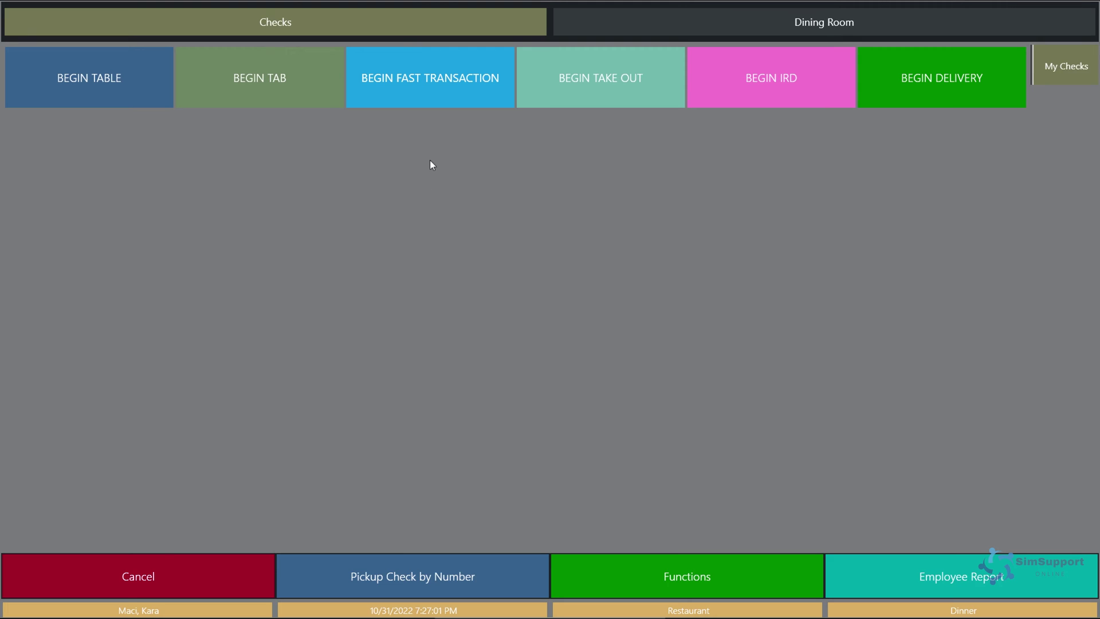
# Step: Begin a fast transaction with a guest count of 1
pyautogui.click(436, 95)
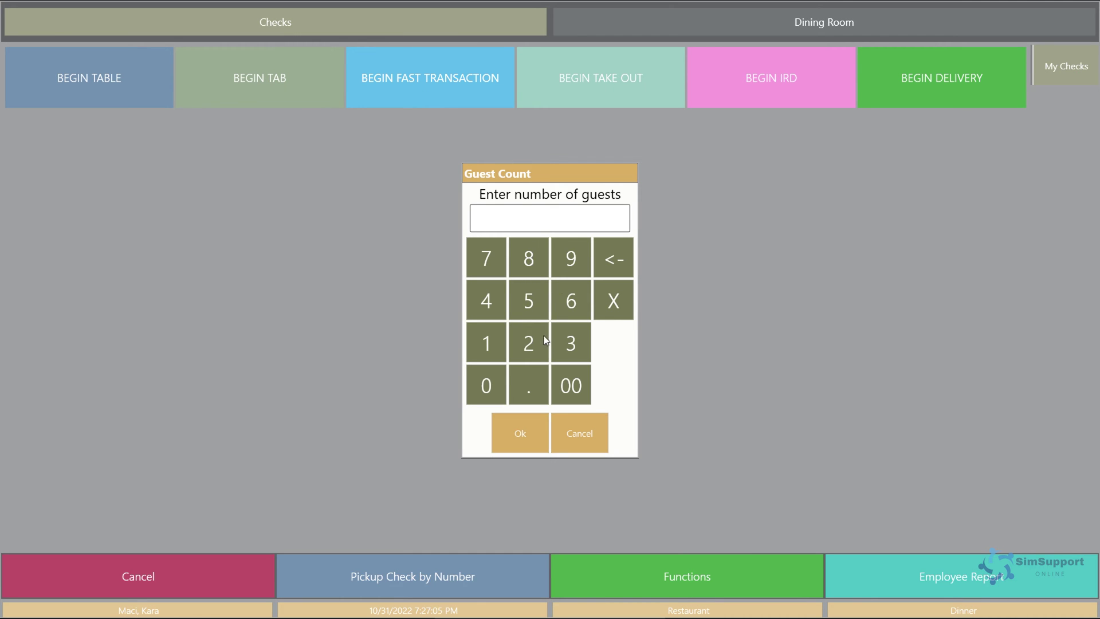
pyautogui.click(491, 342)
pyautogui.click(521, 435)
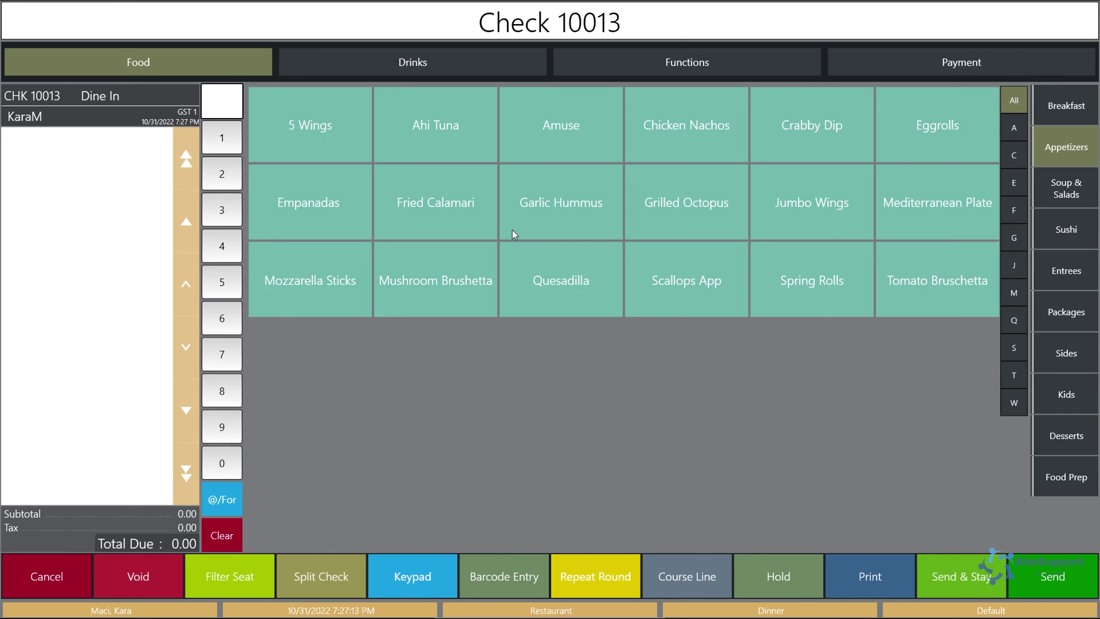
# Step: Add one Amuse appetizer to the check for seat number 1
pyautogui.click(556, 136)
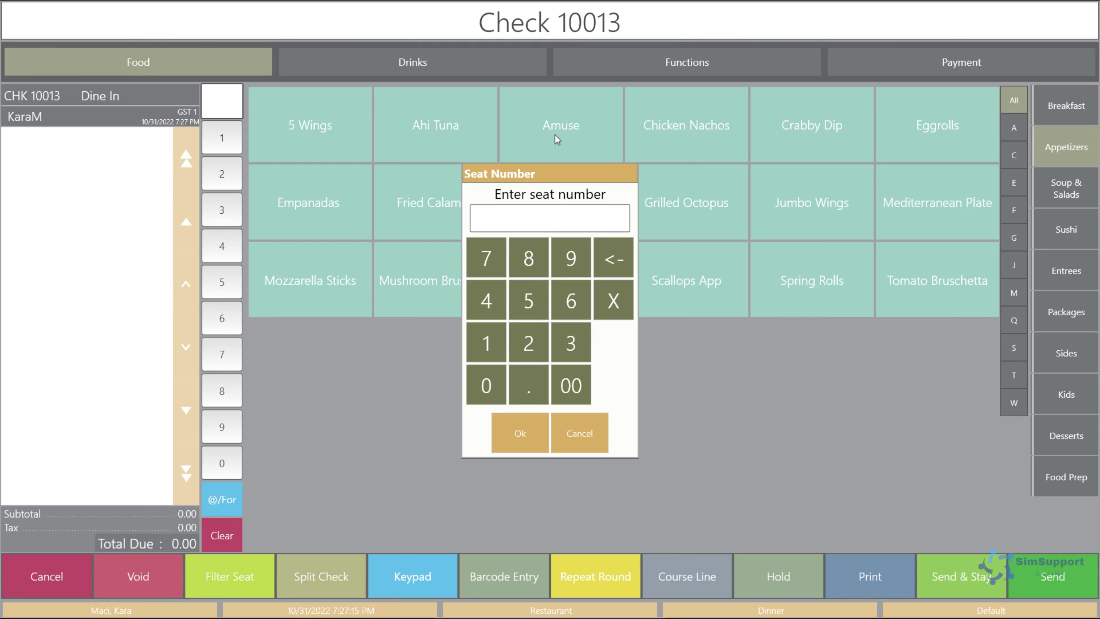
pyautogui.click(493, 347)
pyautogui.click(520, 437)
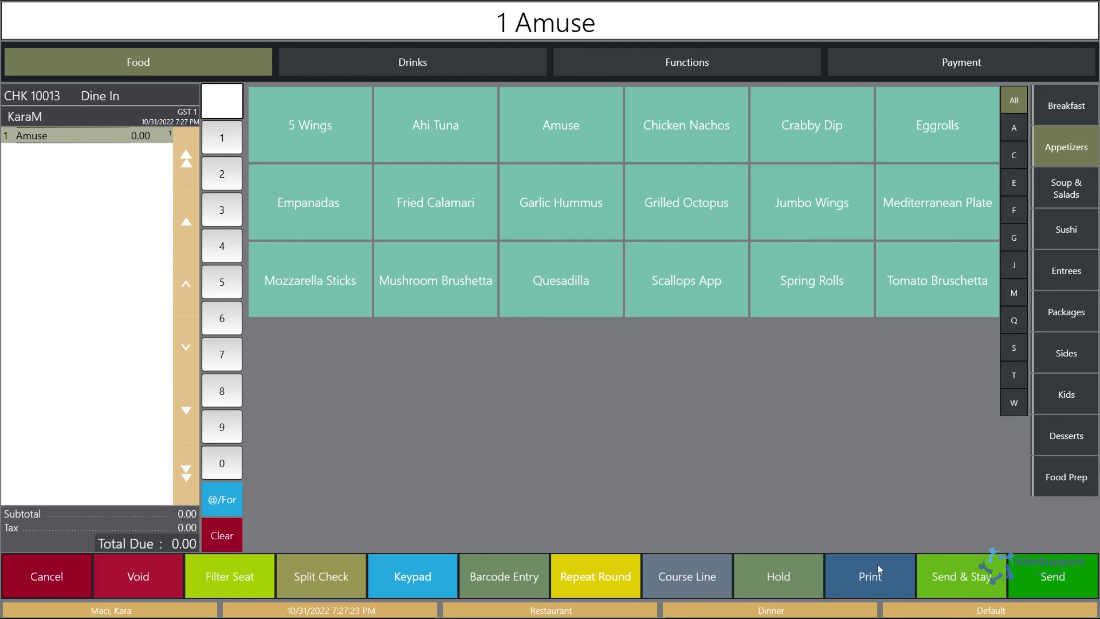
# Step: Examine the payment options available for the check and return to the food items
pyautogui.click(954, 64)
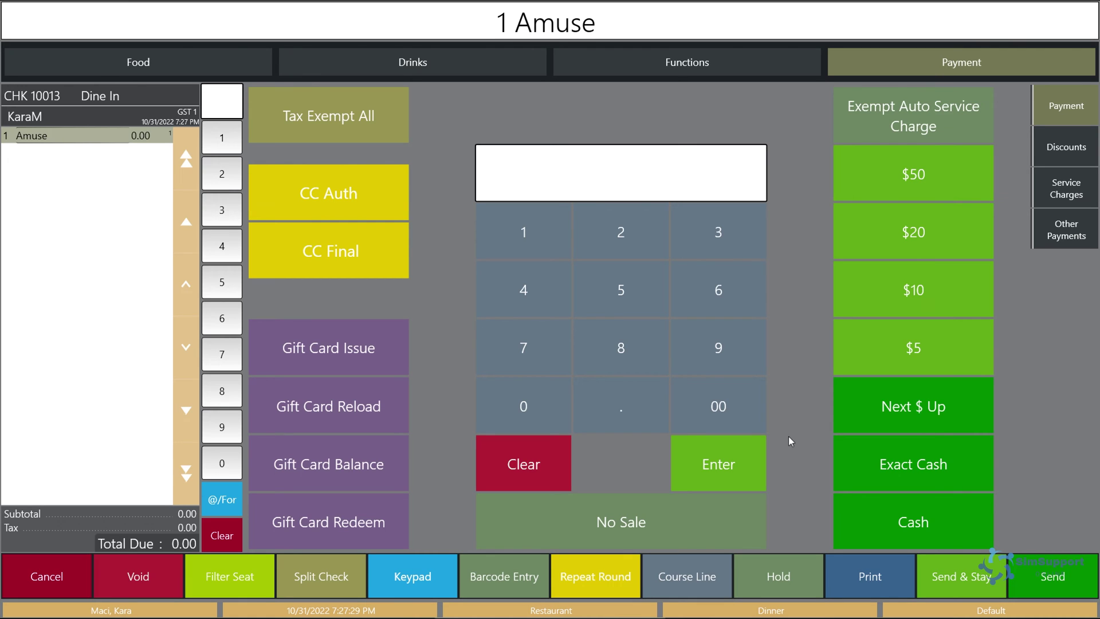
pyautogui.click(191, 57)
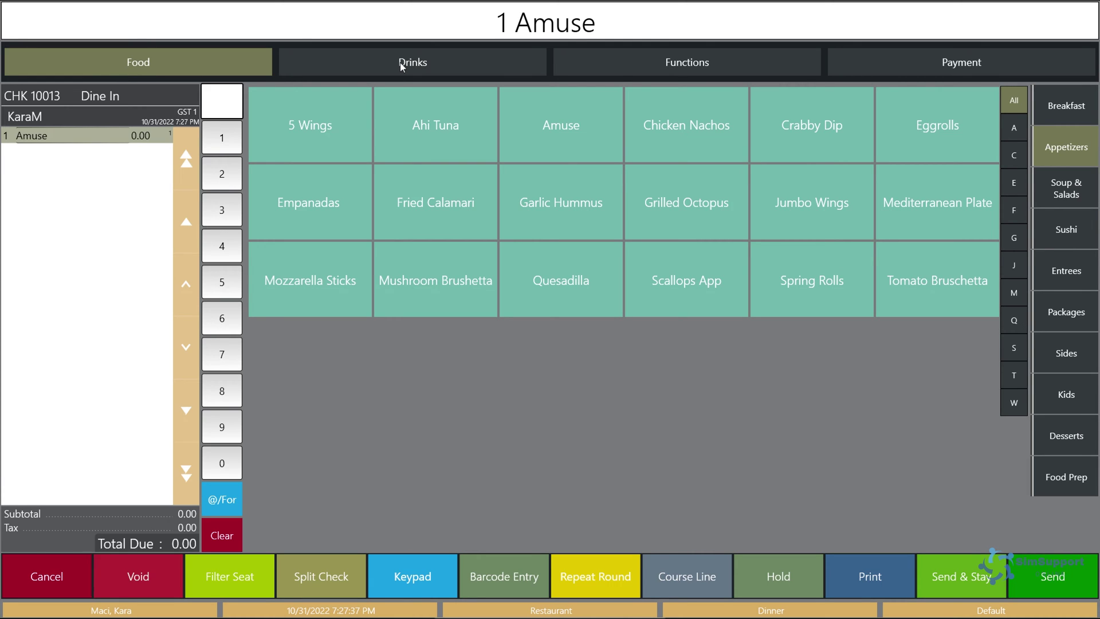
pyautogui.click(939, 74)
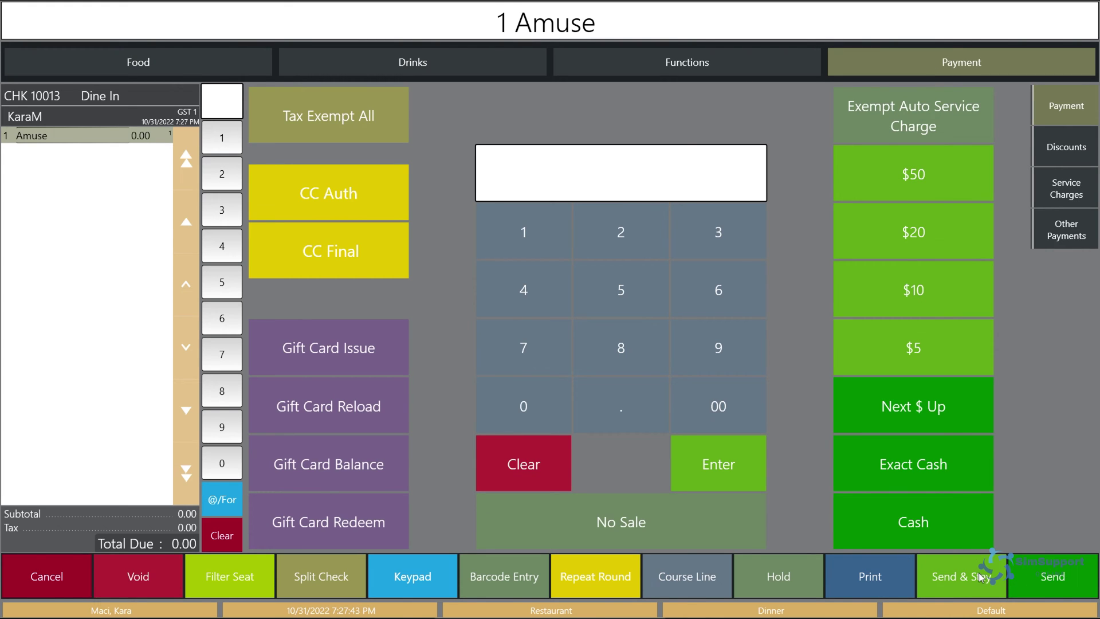
pyautogui.click(150, 68)
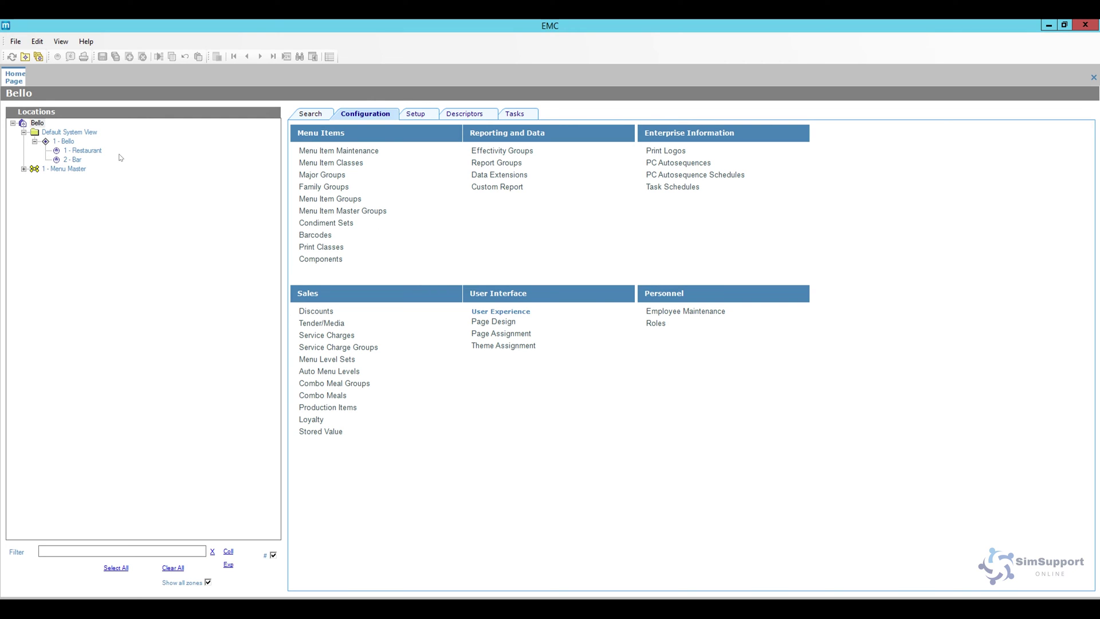
# Step: In EMC, open the Server employee class record for the property 1 - Bello
pyautogui.click(68, 142)
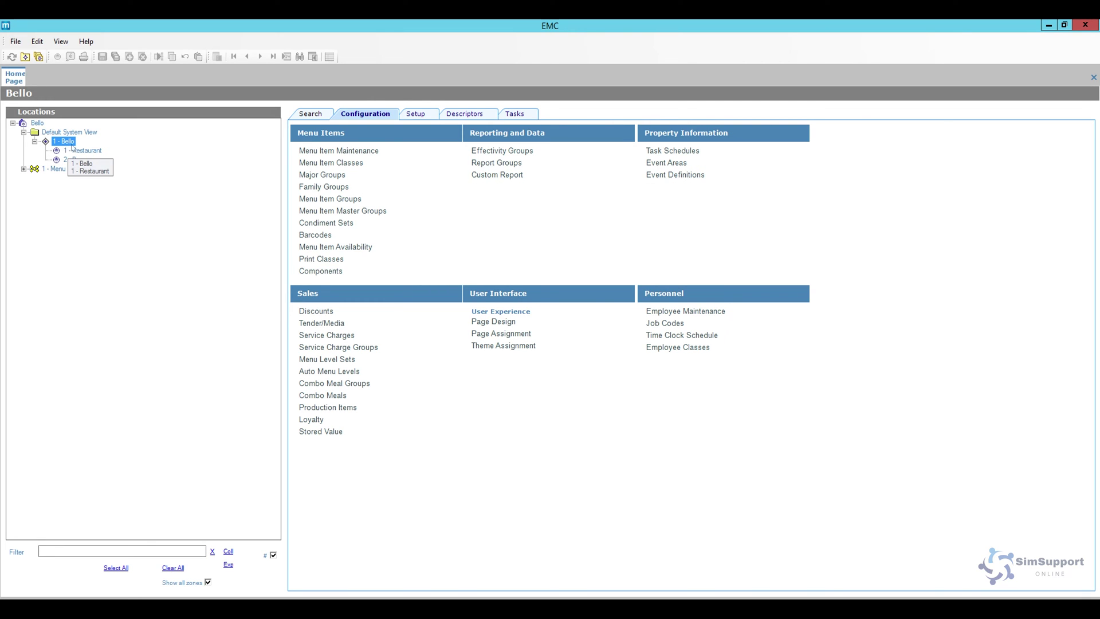
pyautogui.click(667, 349)
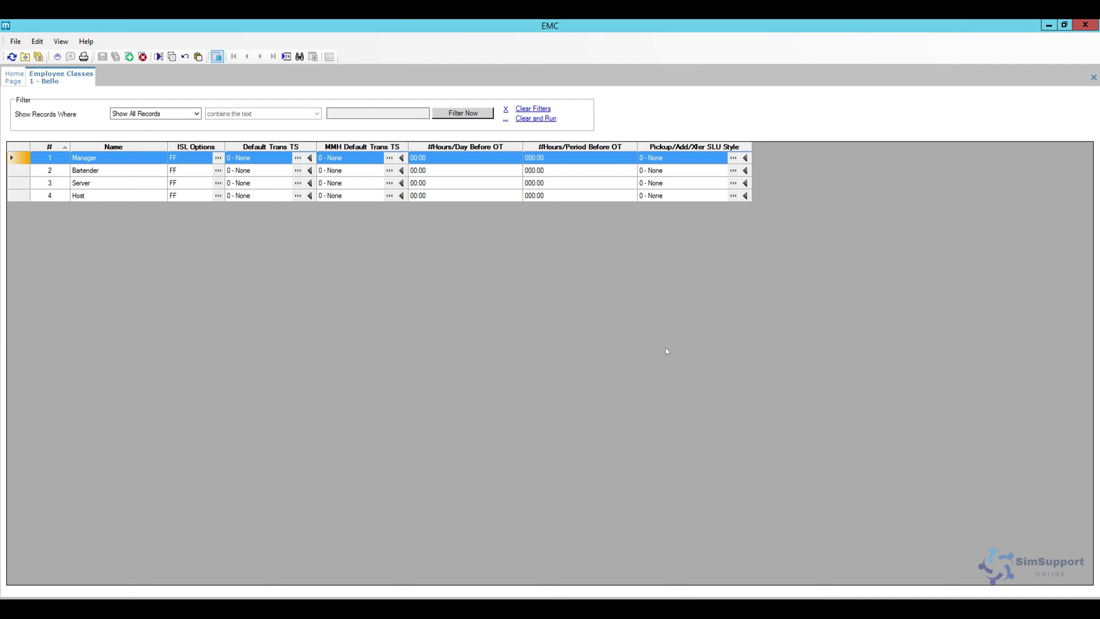
pyautogui.click(18, 184)
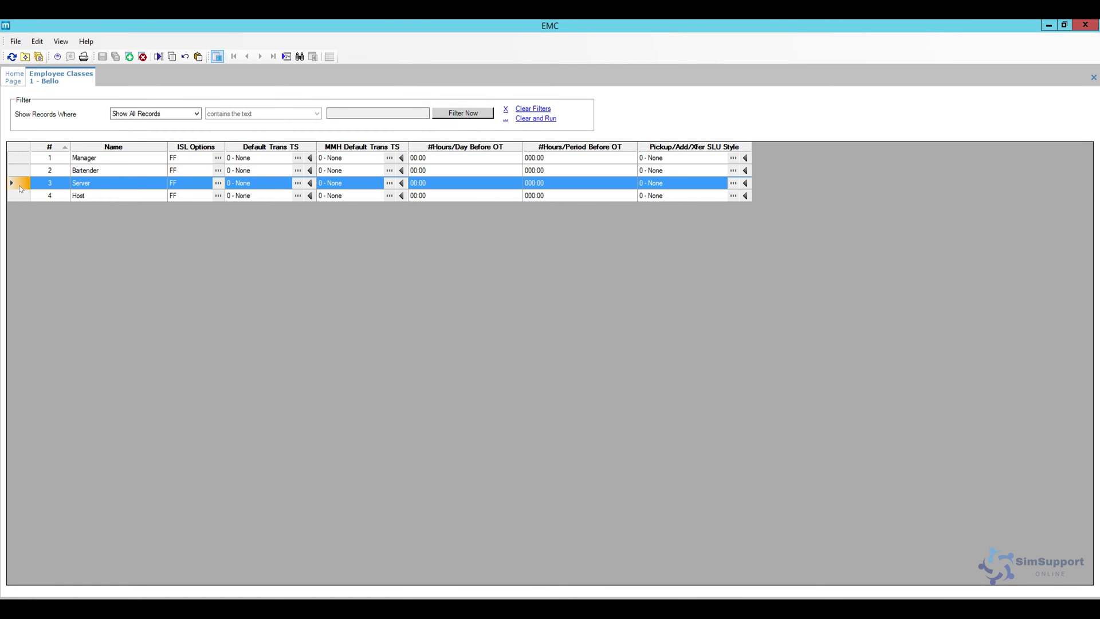
pyautogui.doubleClick(20, 188)
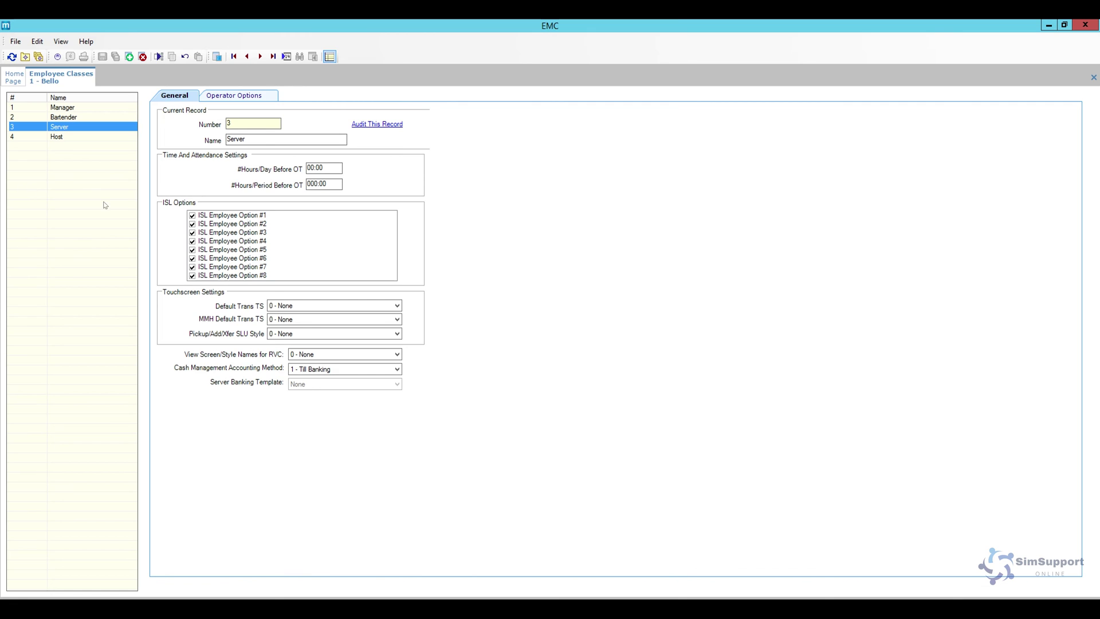
# Step: Turn off operator options 1, 2 and 8 for the Server class in the Restaurant revenue center and save the record
pyautogui.click(254, 98)
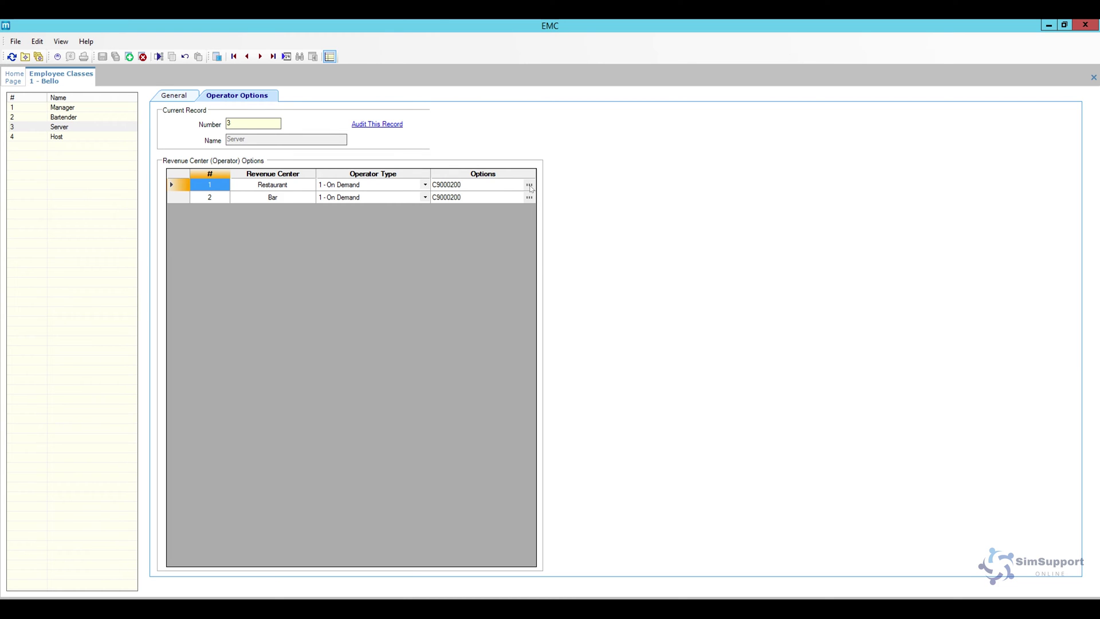
pyautogui.click(529, 186)
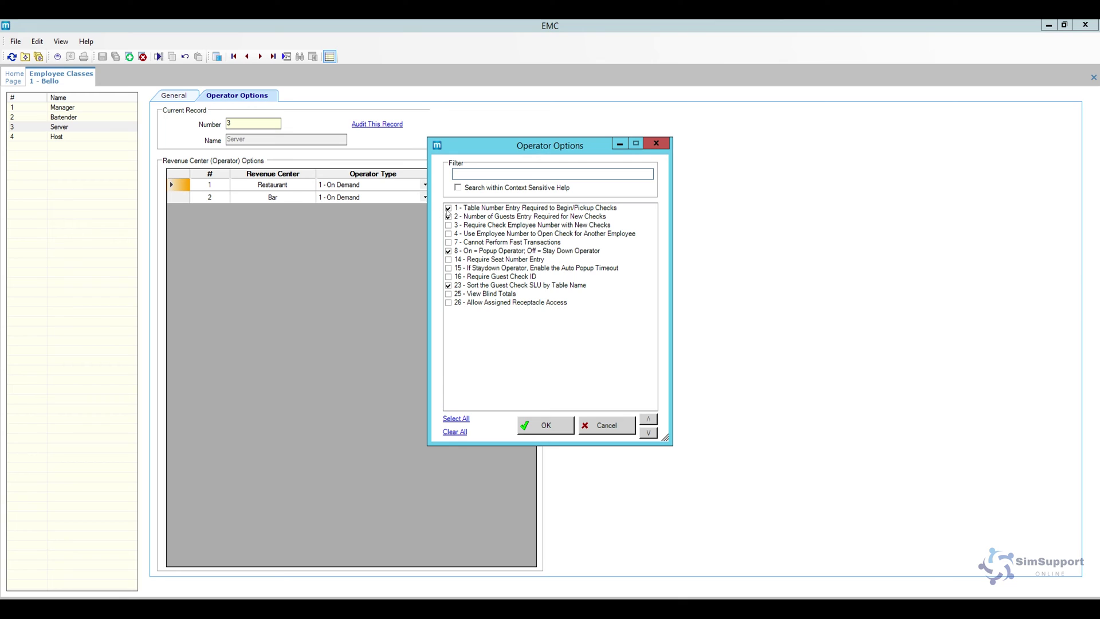
pyautogui.click(449, 208)
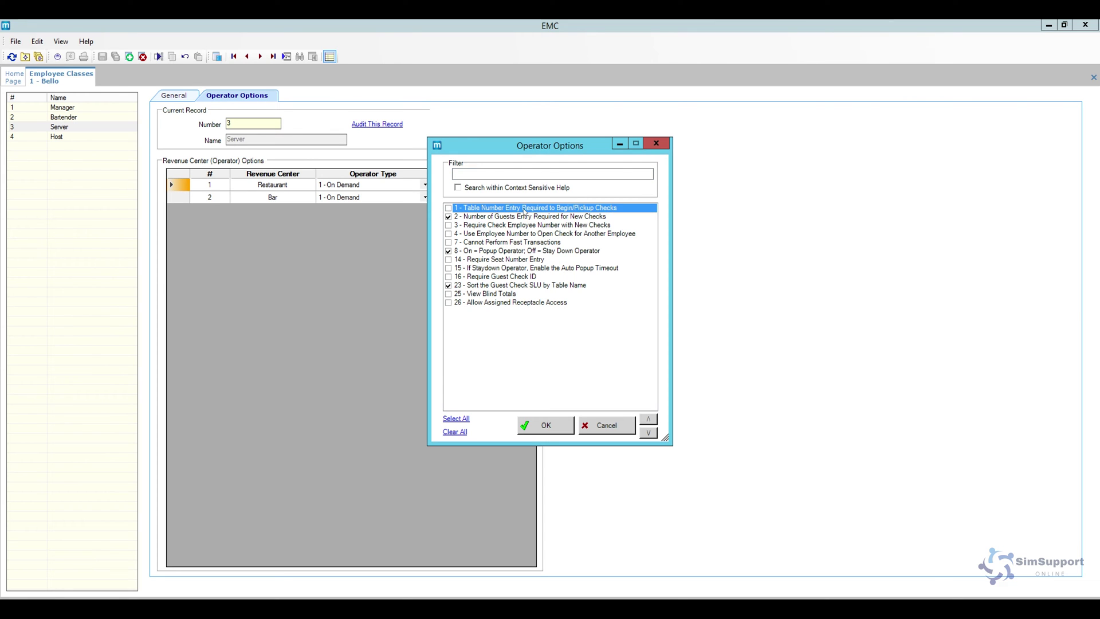
pyautogui.click(449, 216)
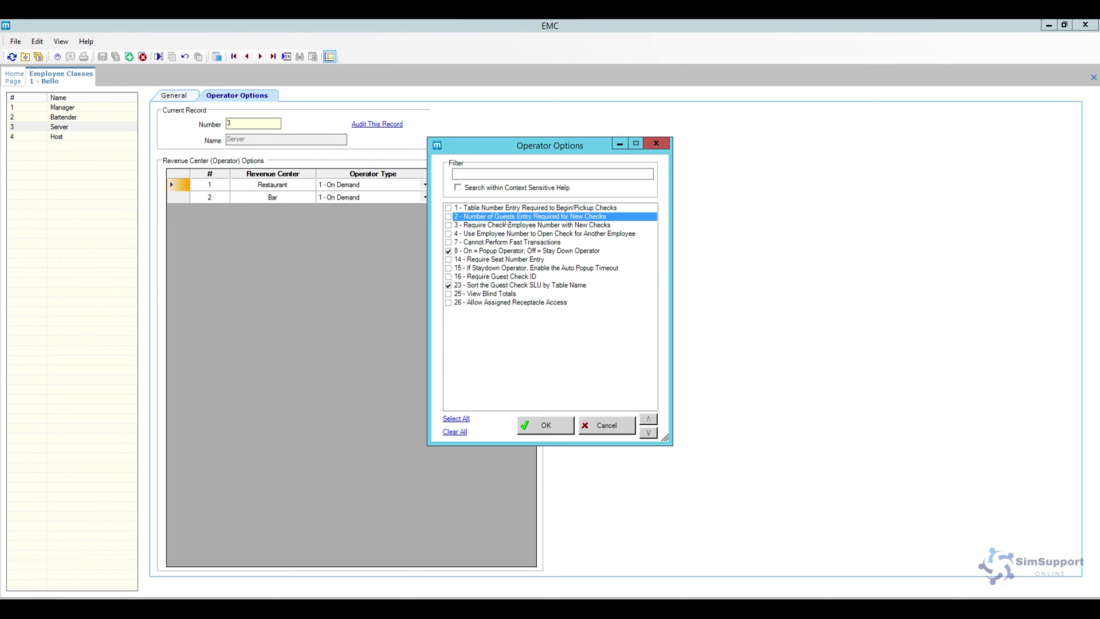
pyautogui.click(448, 251)
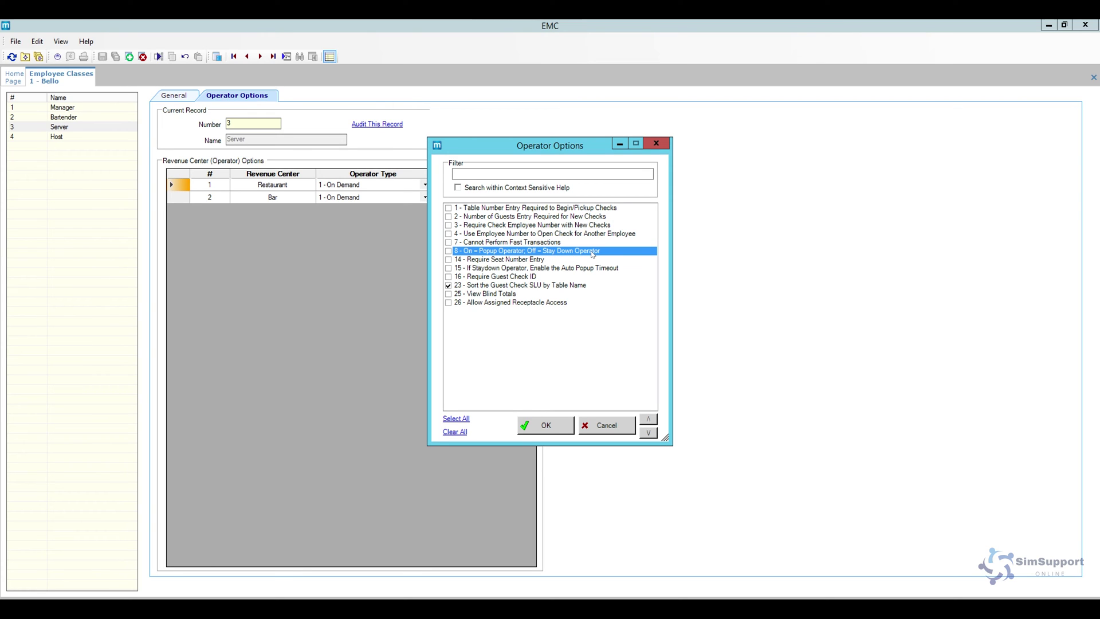
pyautogui.click(546, 426)
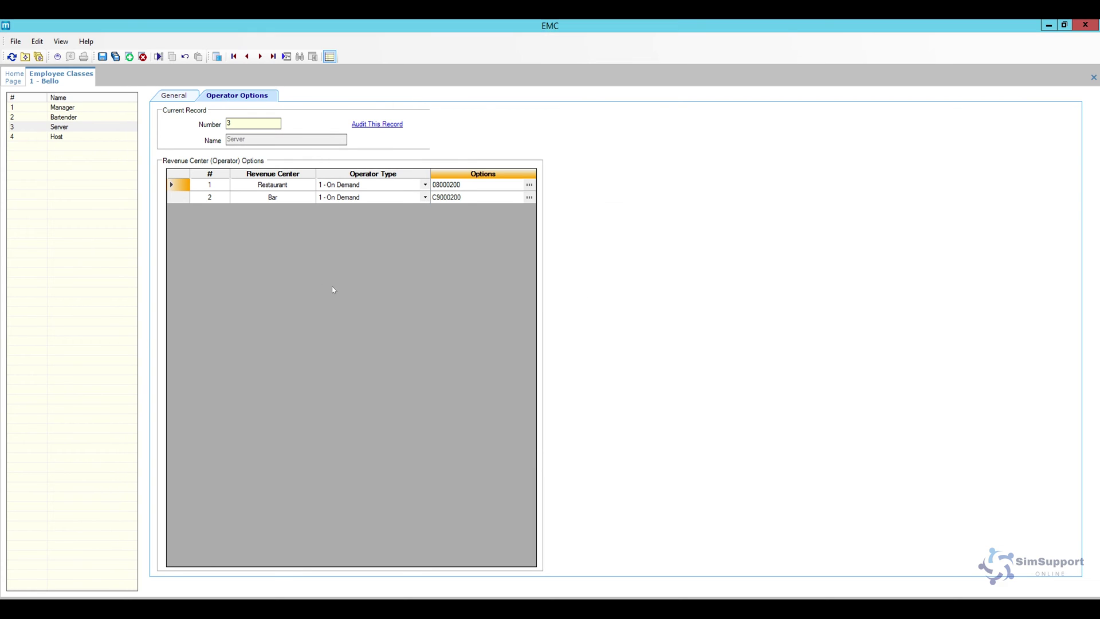
pyautogui.click(103, 56)
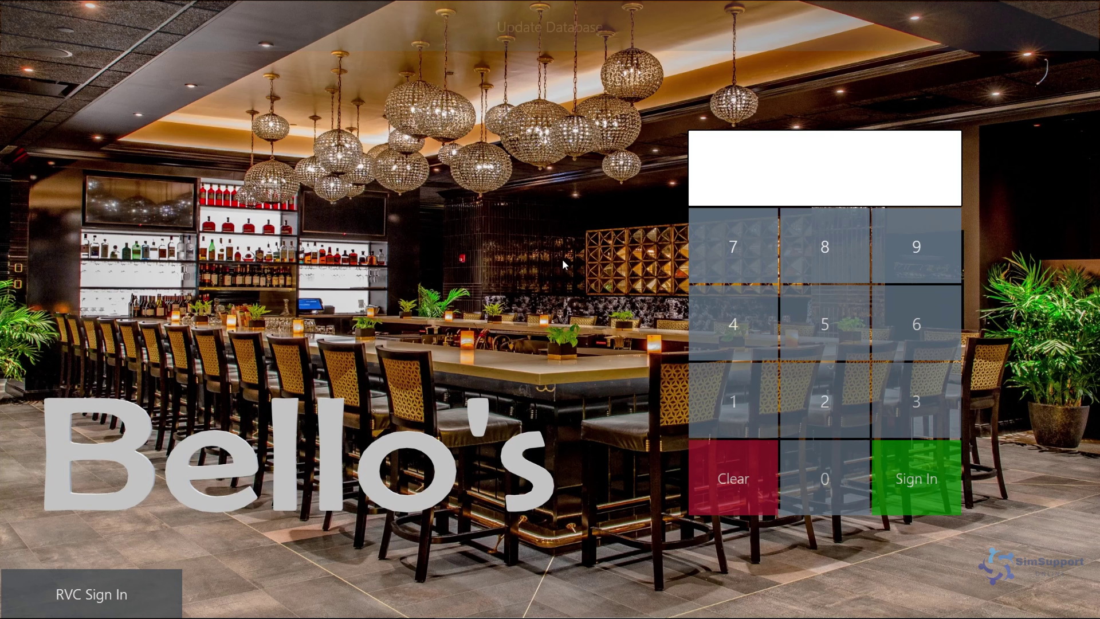
# Step: Switch to the point-of-sale workstation, update its database, and sign in with the employee's sign-in number
pyautogui.click(559, 49)
pyautogui.click(835, 419)
pyautogui.click(906, 467)
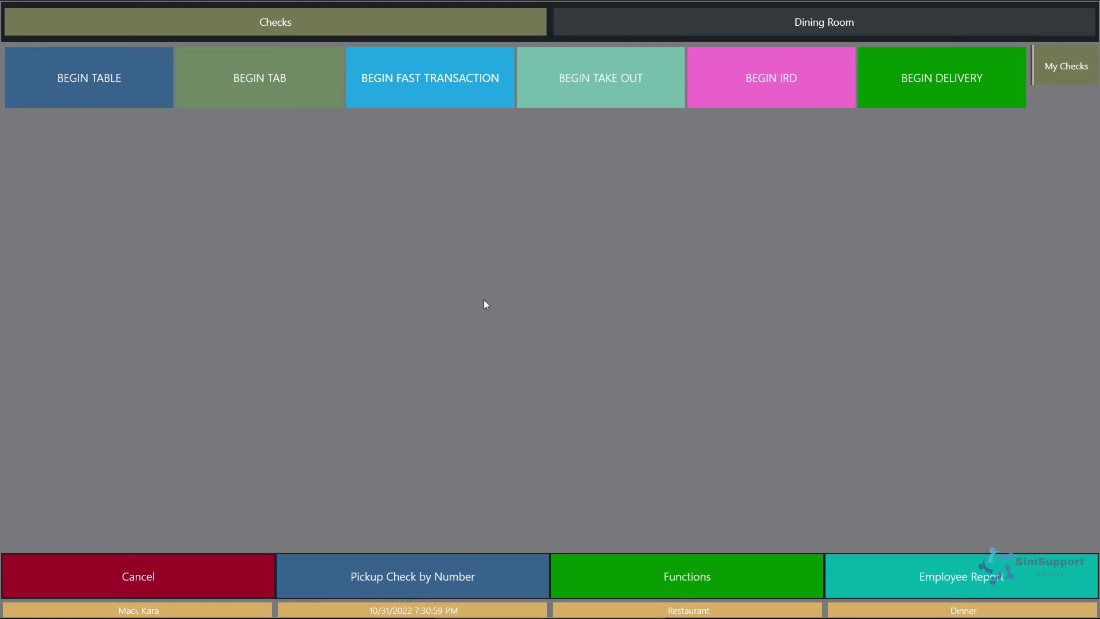
# Step: Begin a fast transaction and add one Quesadilla to the check
pyautogui.click(405, 101)
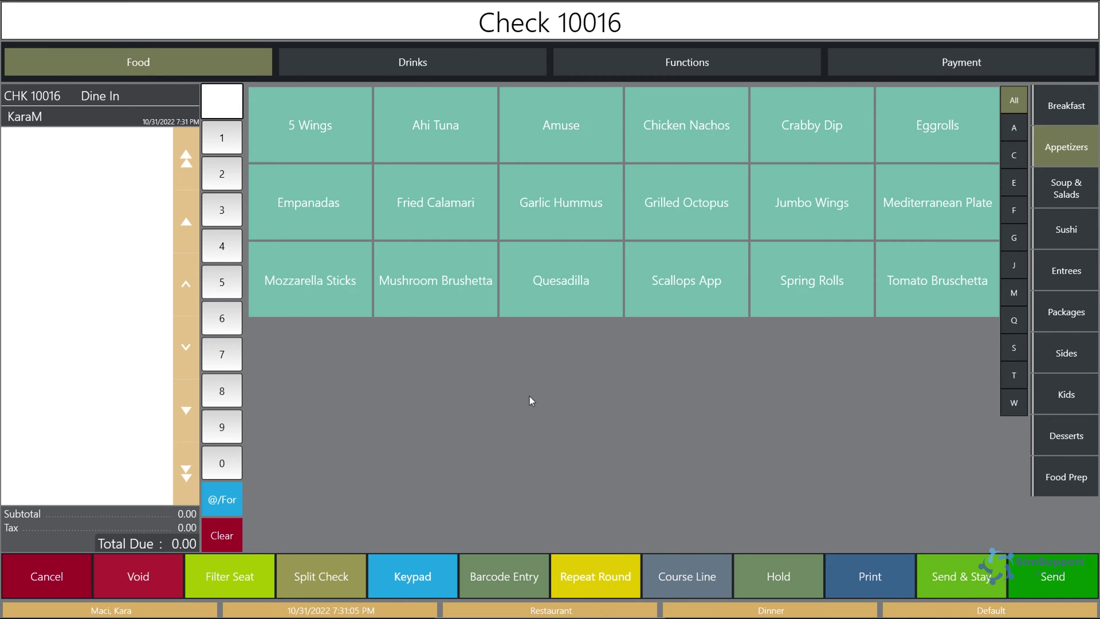
pyautogui.click(559, 291)
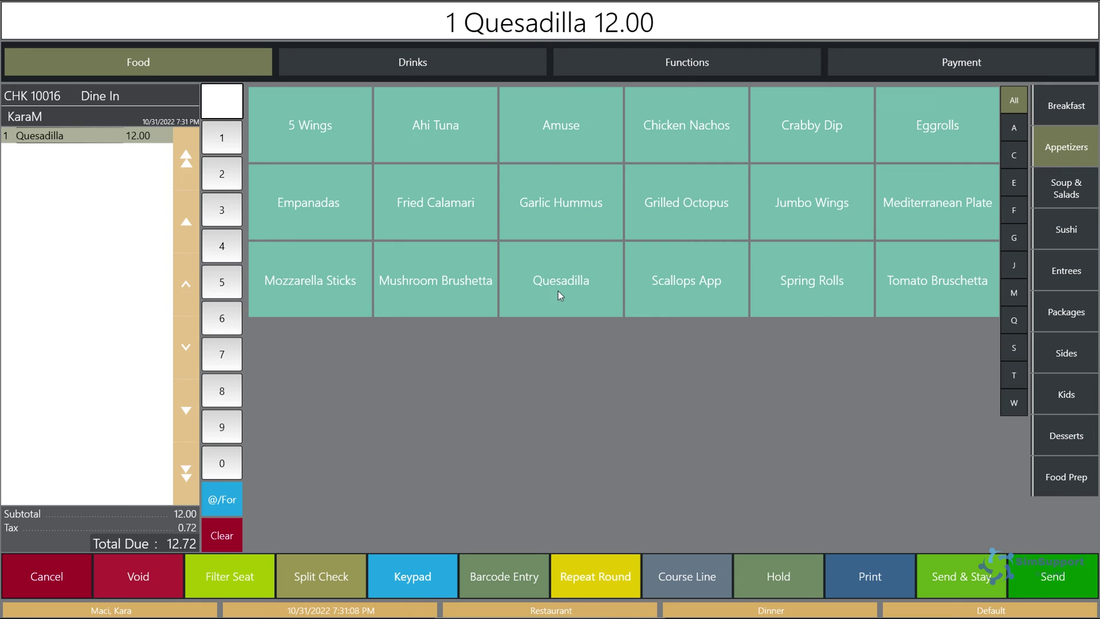
# Step: Pay the Quesadilla check with exact cash, dismiss the change summary, and exit to the sign-in screen
pyautogui.click(970, 64)
pyautogui.click(896, 469)
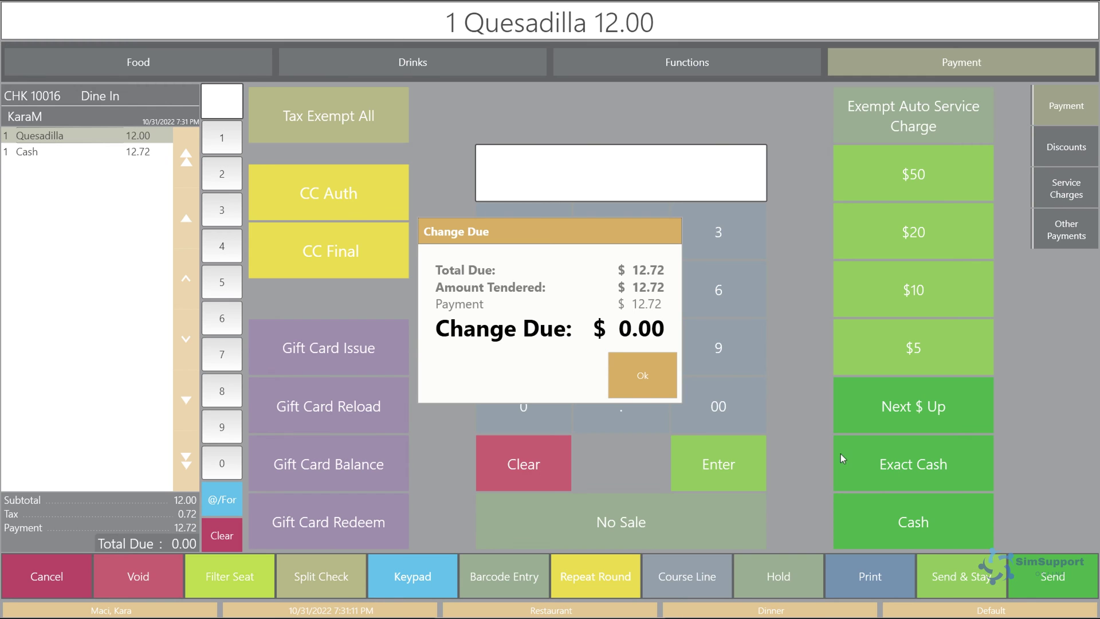
pyautogui.click(640, 379)
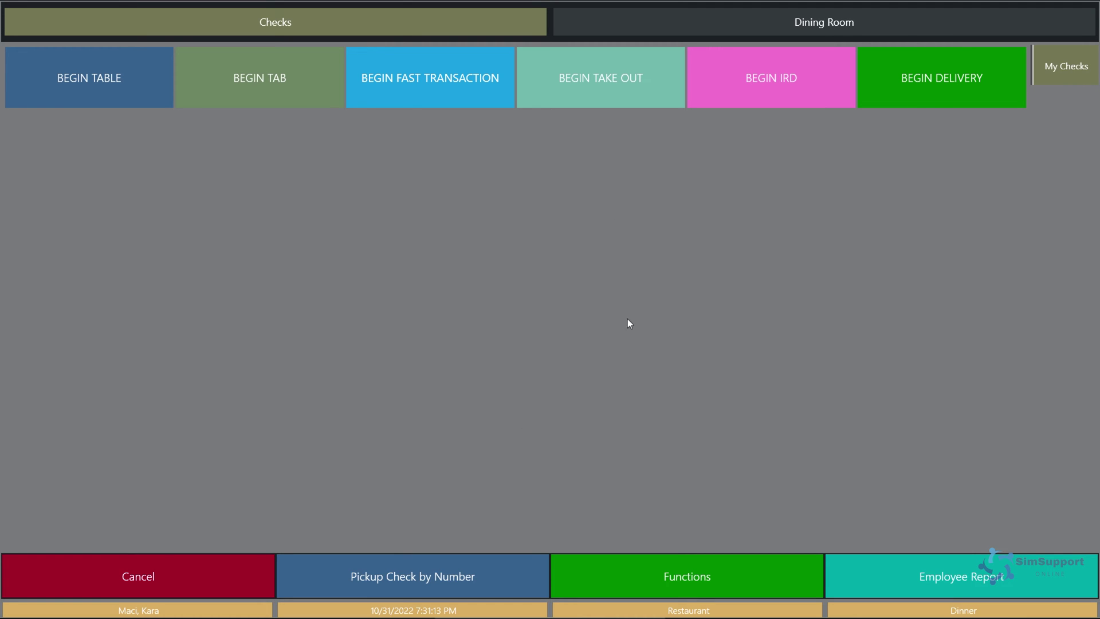
pyautogui.click(148, 595)
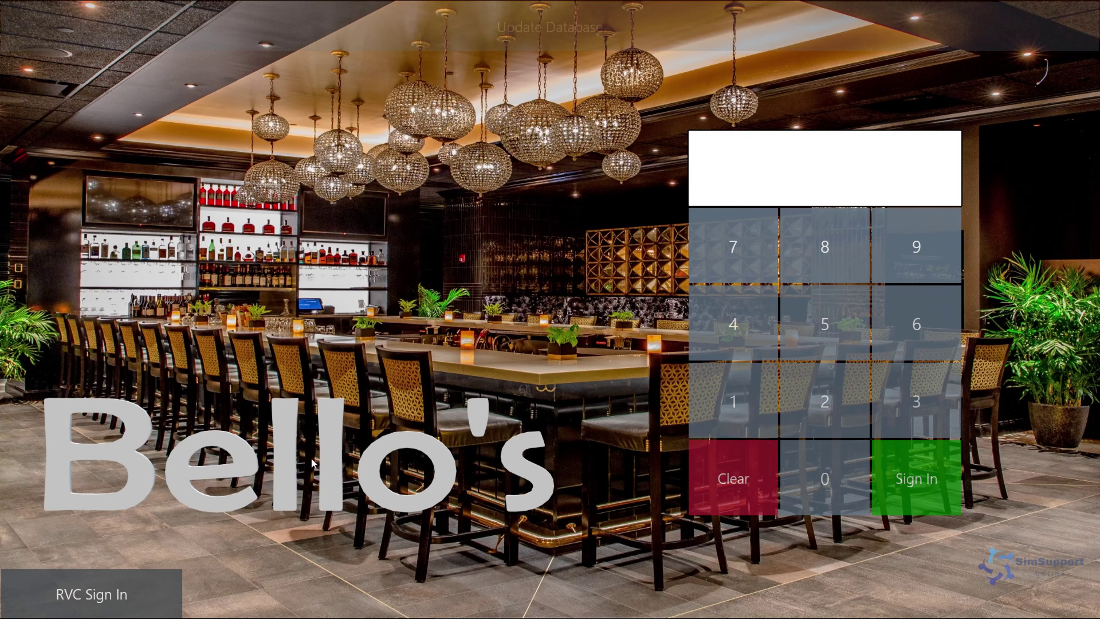
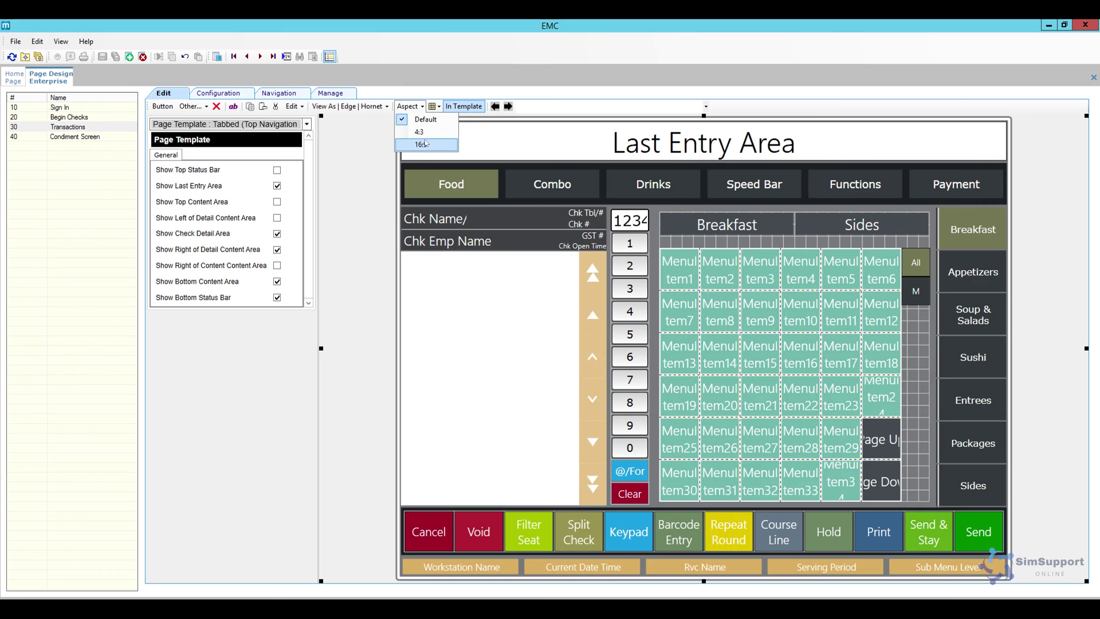
# Step: In EMC, show the Transactions page design at 16:9 aspect and open command selection for the Print button's type
pyautogui.click(428, 145)
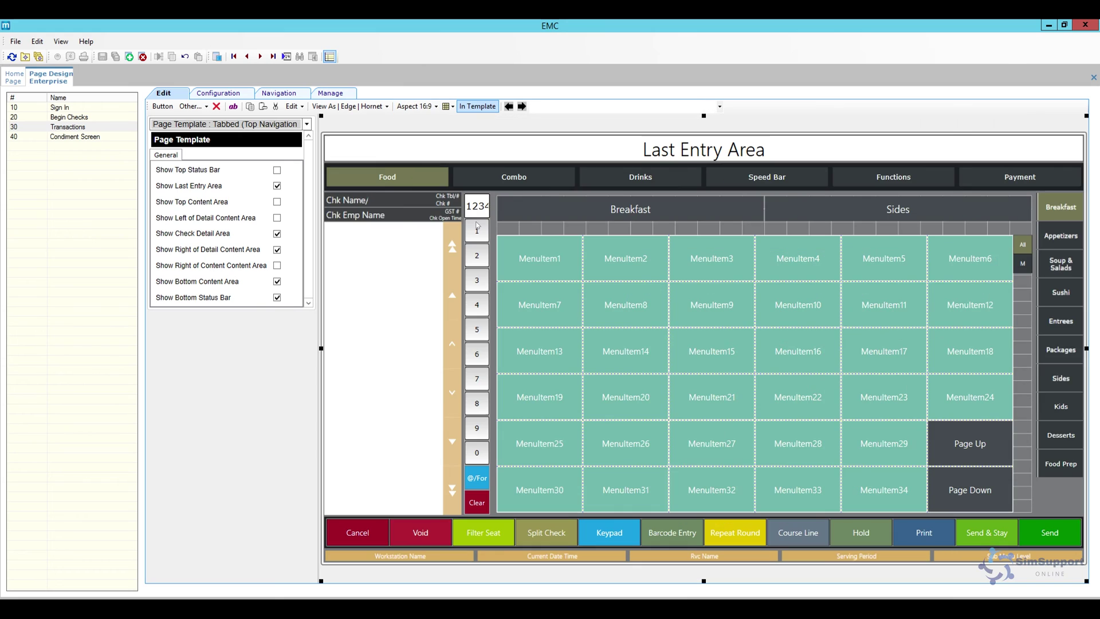
pyautogui.click(933, 538)
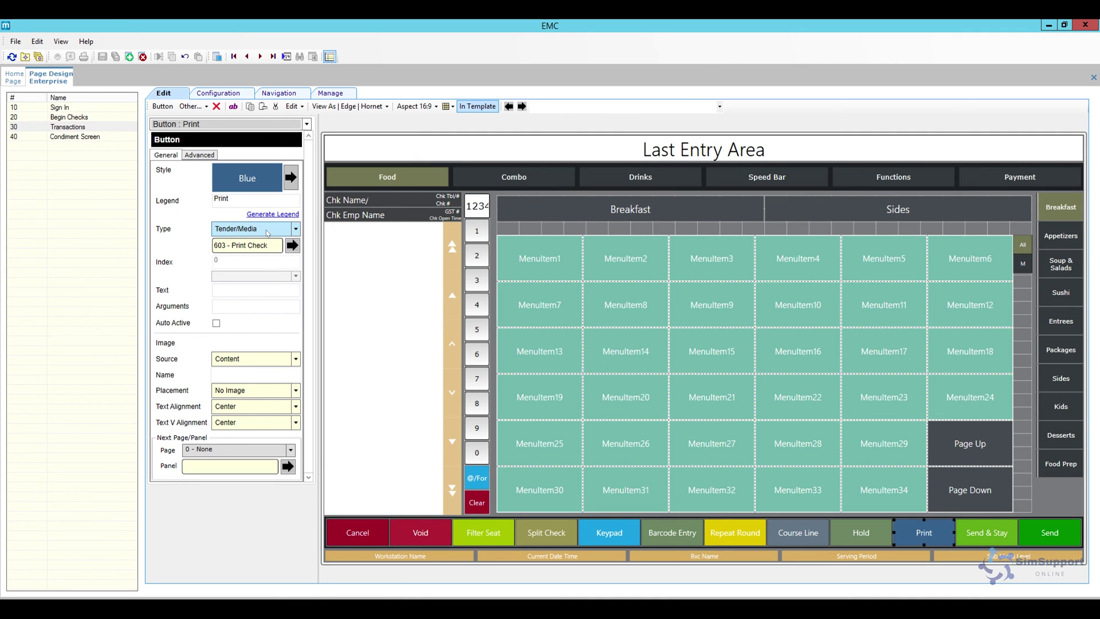
pyautogui.click(296, 229)
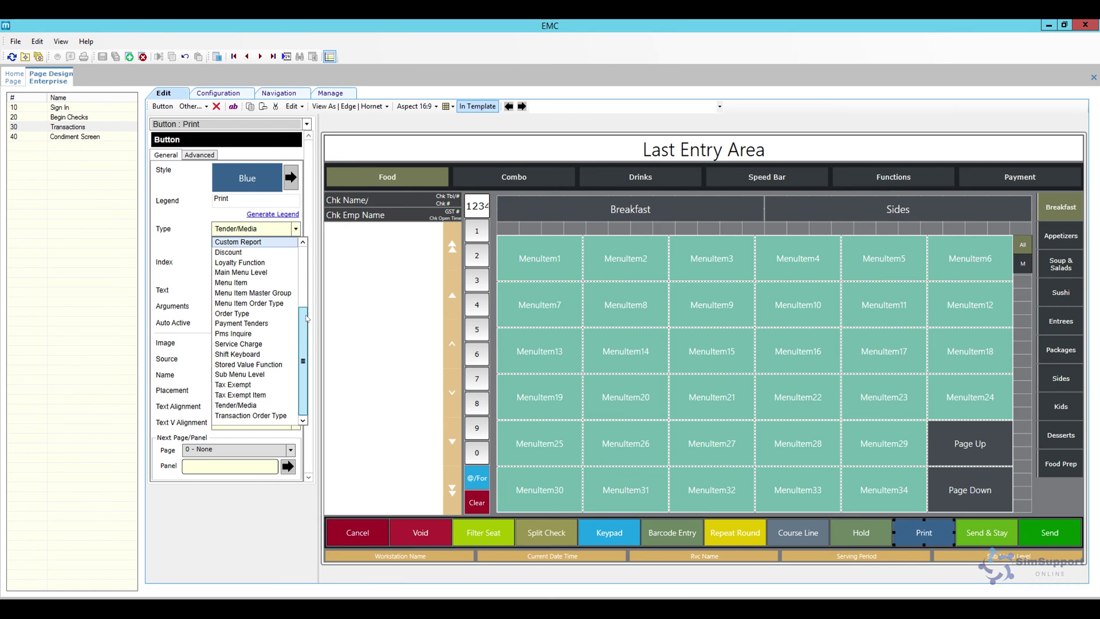
pyautogui.scroll(4, 307, 262)
pyautogui.click(308, 262)
pyautogui.click(289, 229)
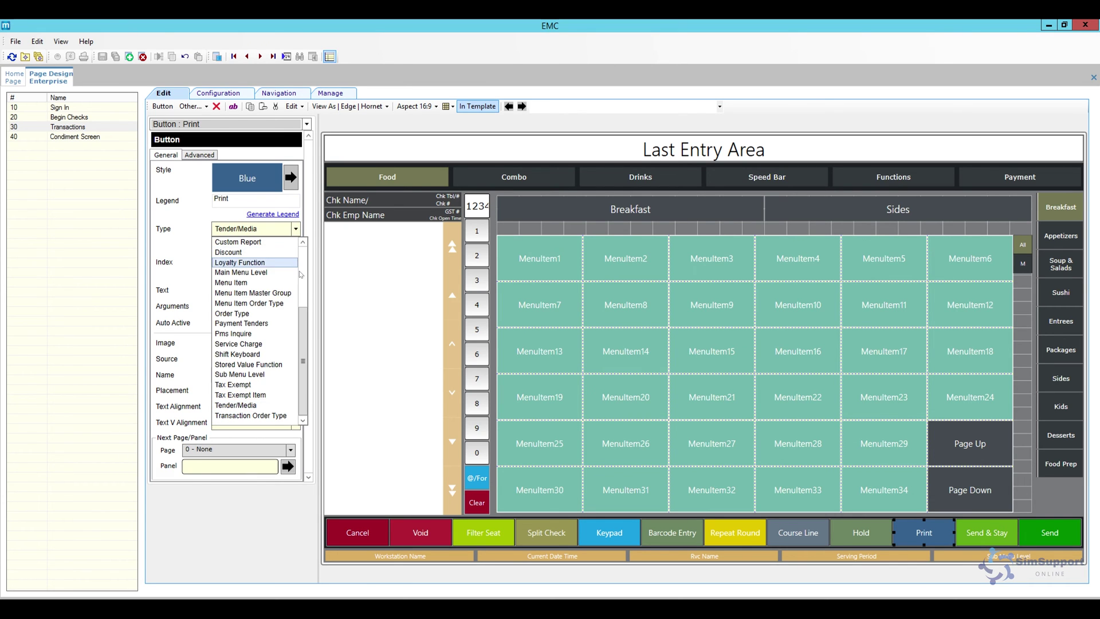
pyautogui.scroll(5, 307, 319)
pyautogui.click(308, 261)
pyautogui.click(296, 229)
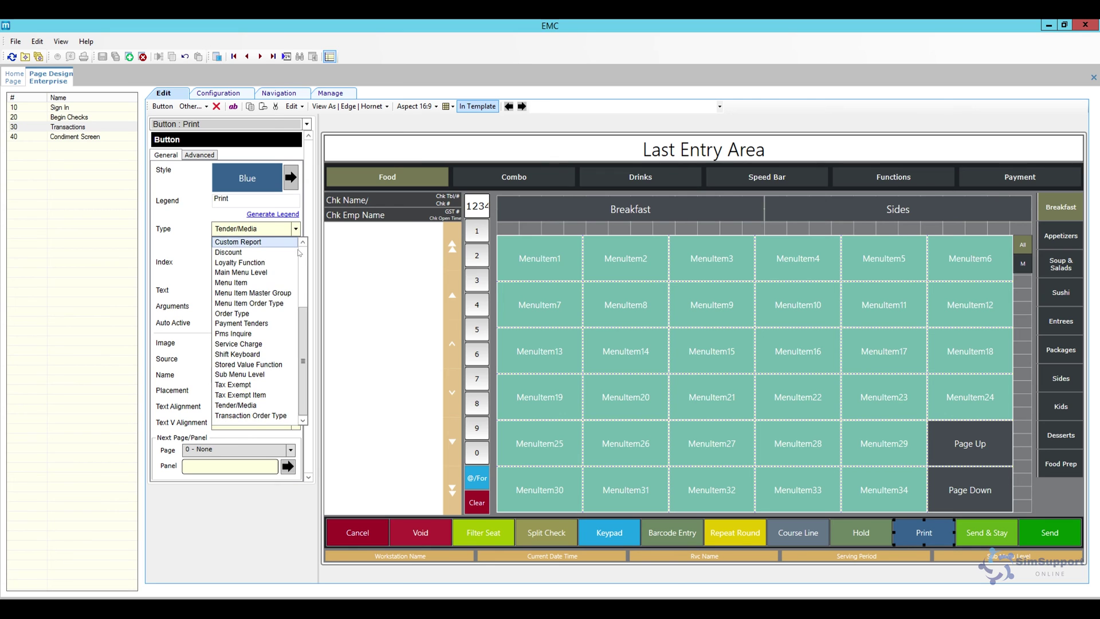
pyautogui.scroll(5, 305, 260)
pyautogui.click(258, 242)
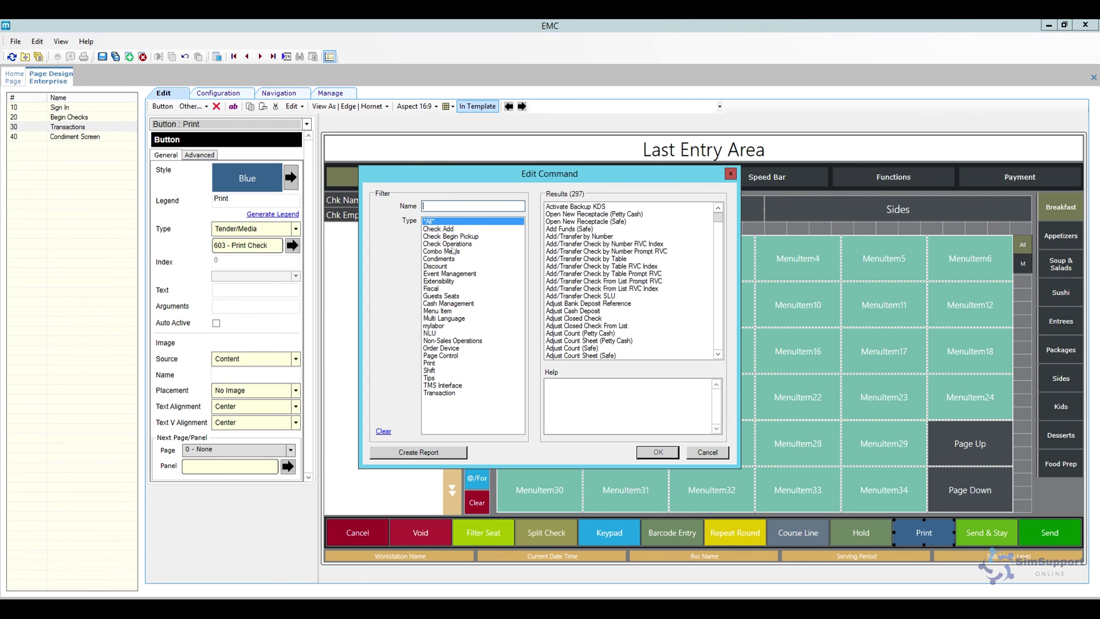
# Step: Find the print commands and assign the Print Customer Receipt function to the Print button
pyautogui.write('print')
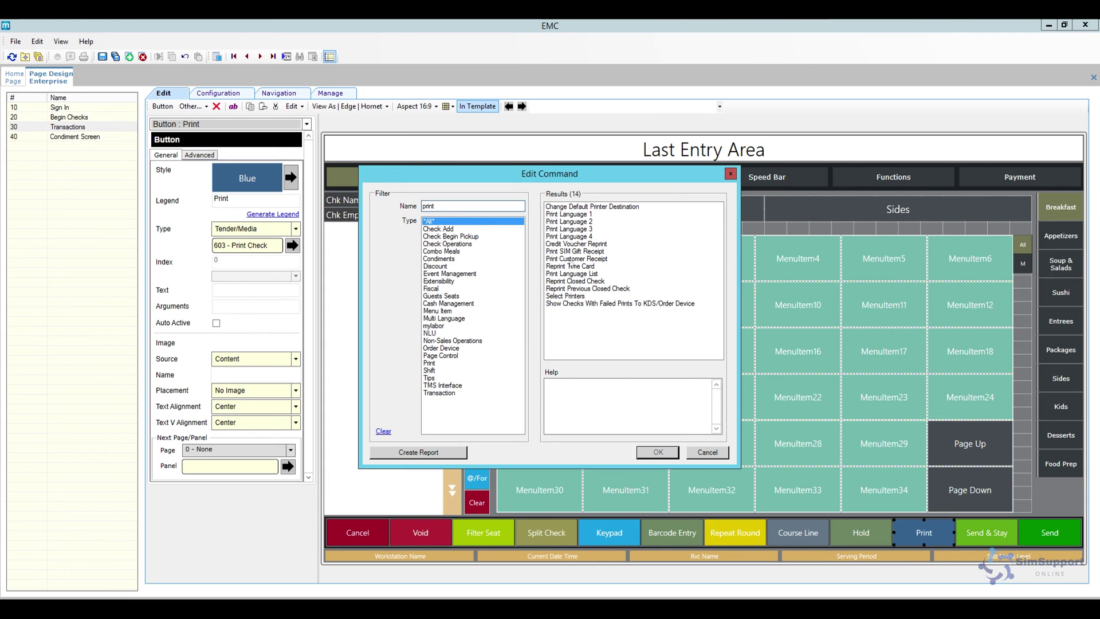
pyautogui.click(571, 259)
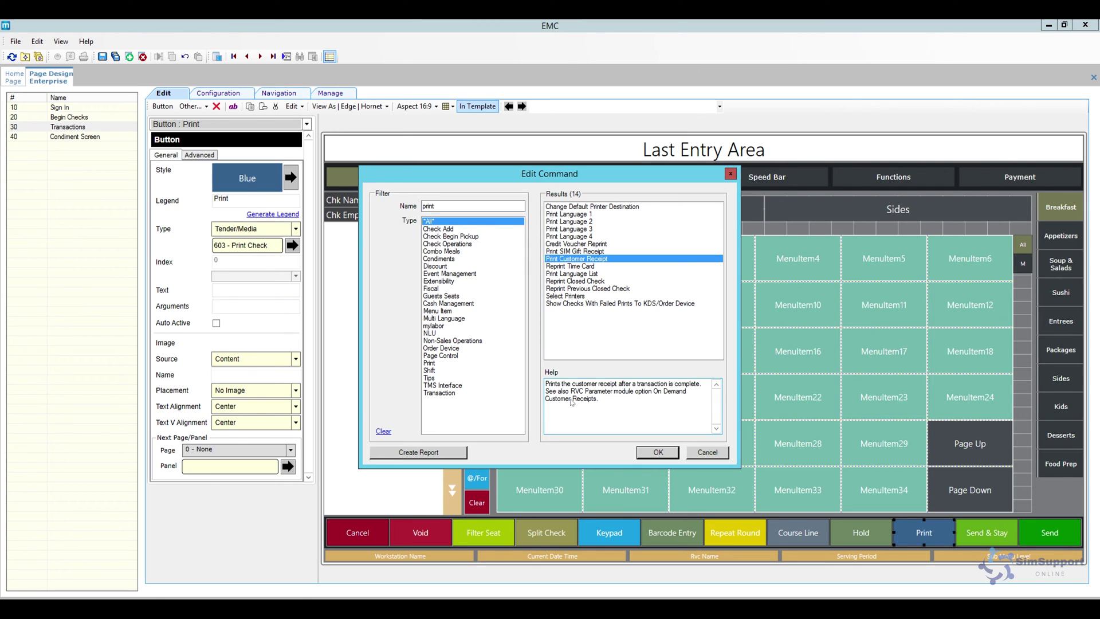
pyautogui.click(657, 453)
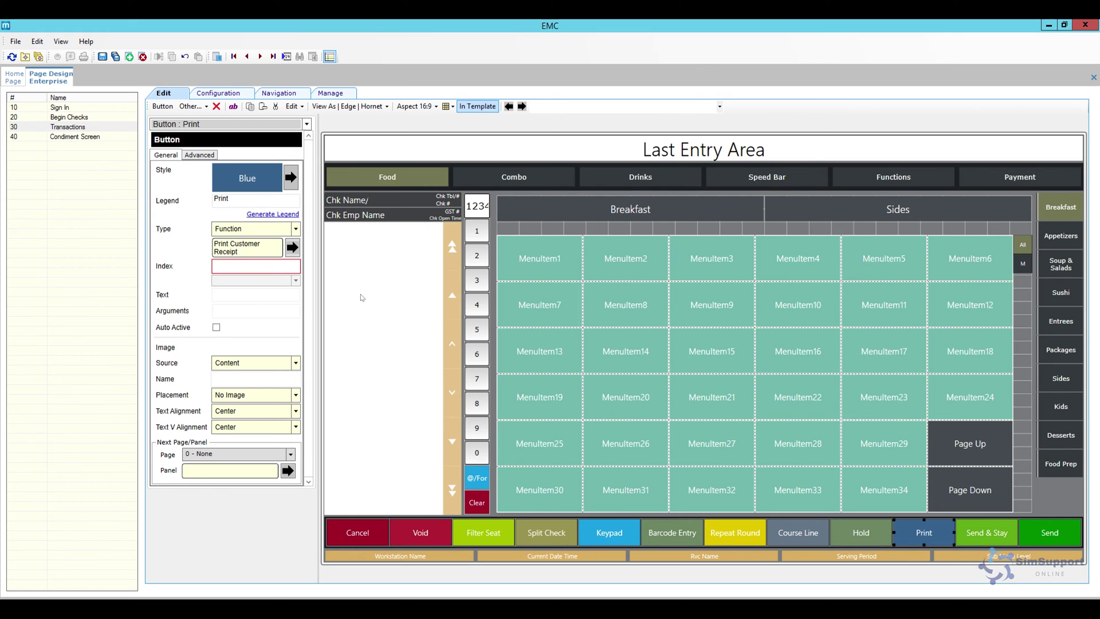
# Step: Change the Send & Stay button's type to Payment Tenders and choose tender 101 - Cash
pyautogui.click(983, 532)
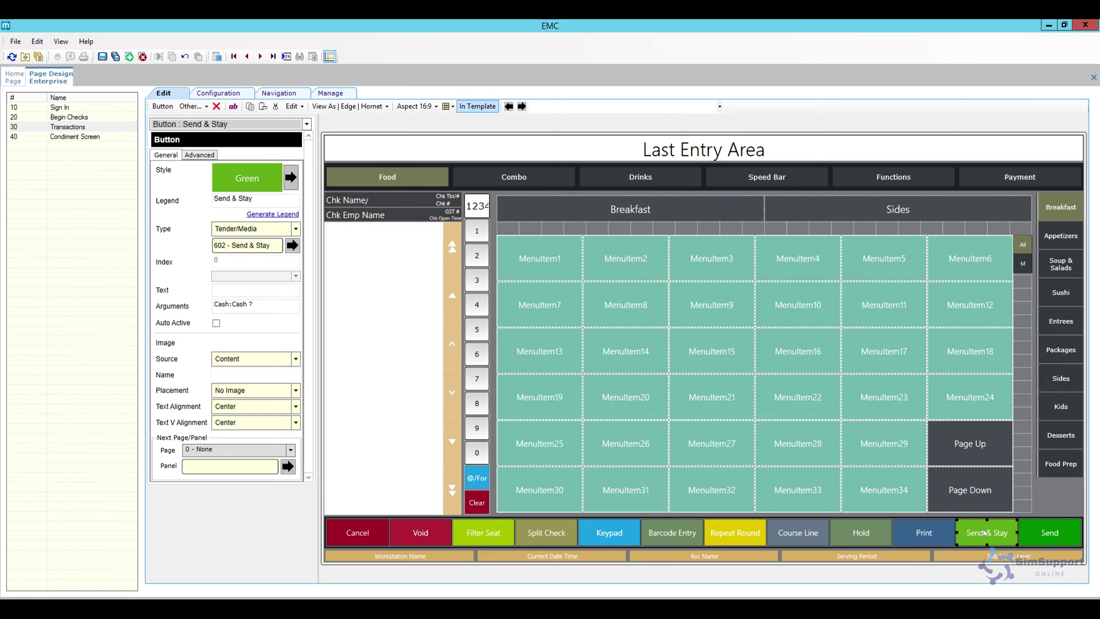
pyautogui.click(295, 228)
pyautogui.scroll(2, 302, 344)
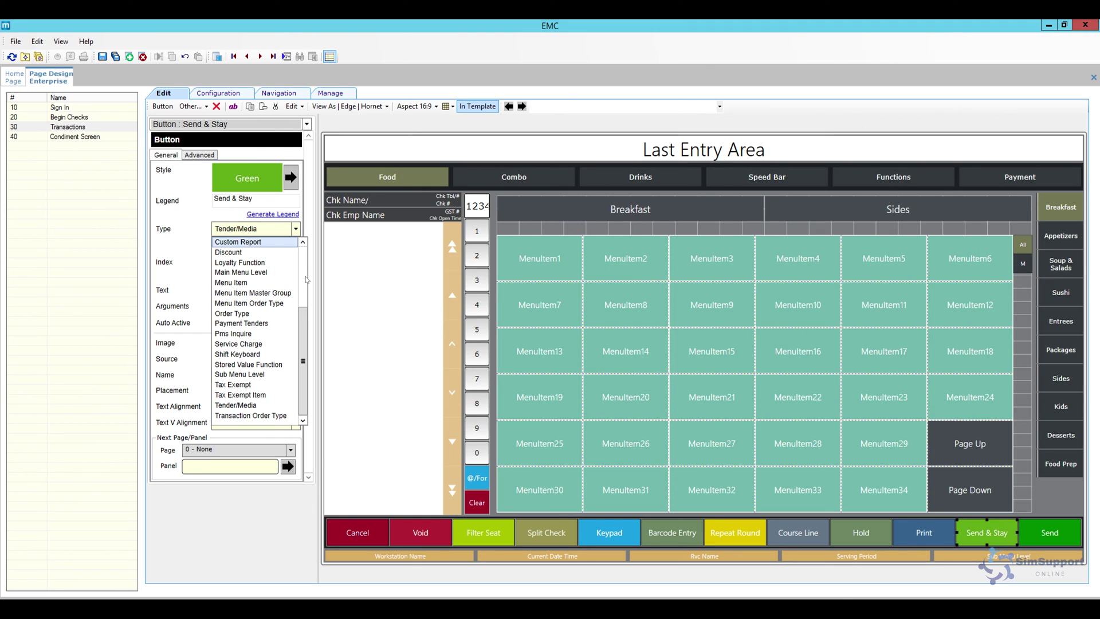
pyautogui.click(279, 325)
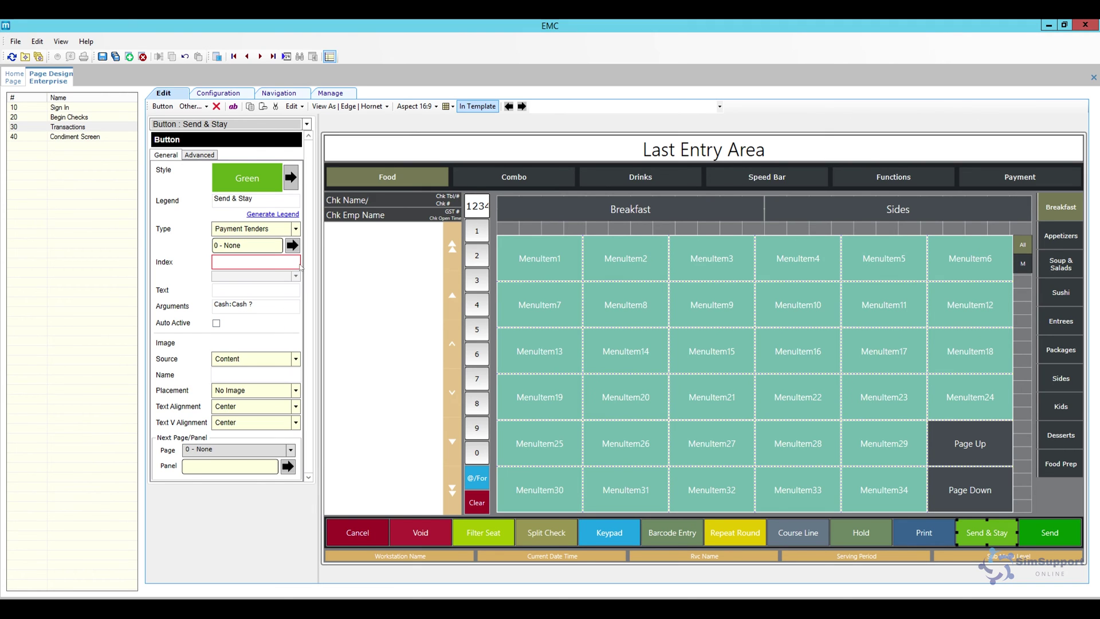
pyautogui.click(292, 245)
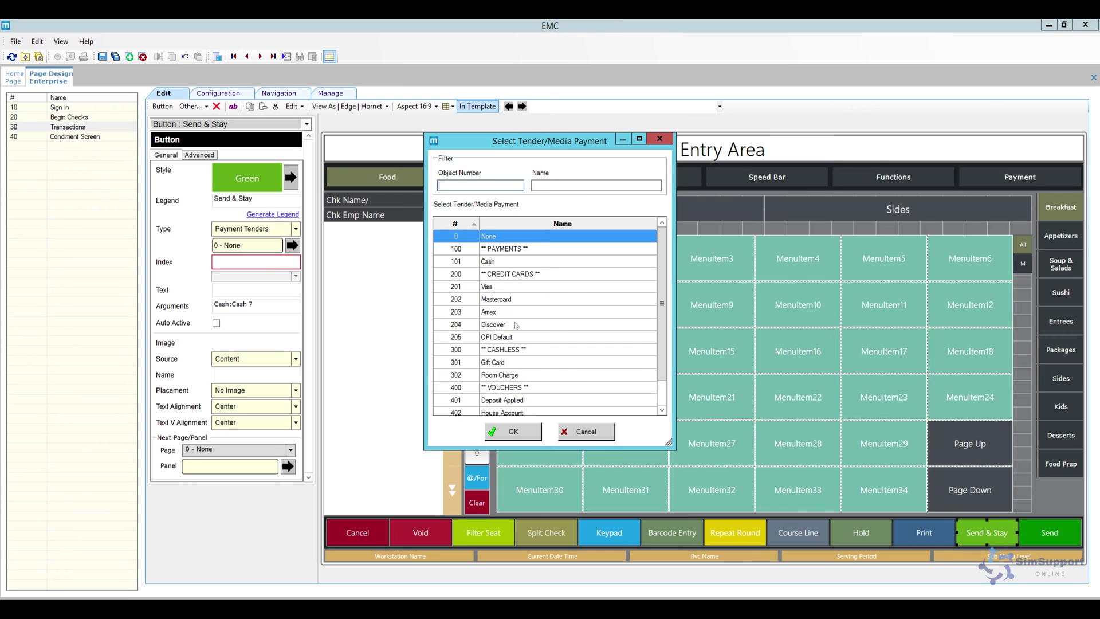
pyautogui.click(492, 263)
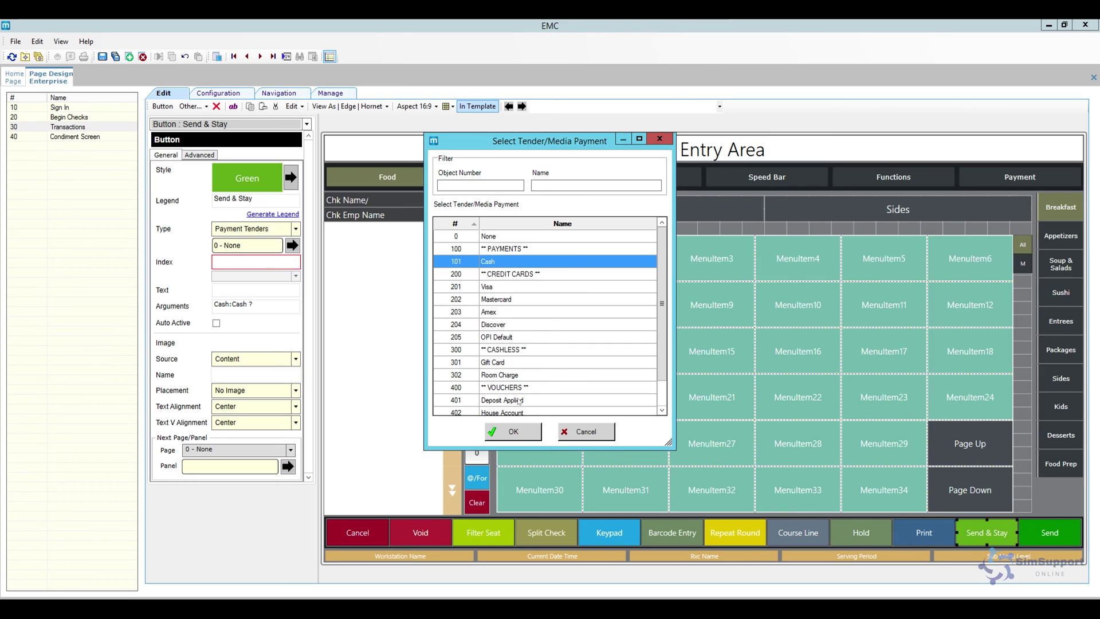
pyautogui.click(522, 434)
# Step: Set the cash payment's function to ? (Request), accept the configuration, and generate the button's legend from its tender
pyautogui.click(541, 282)
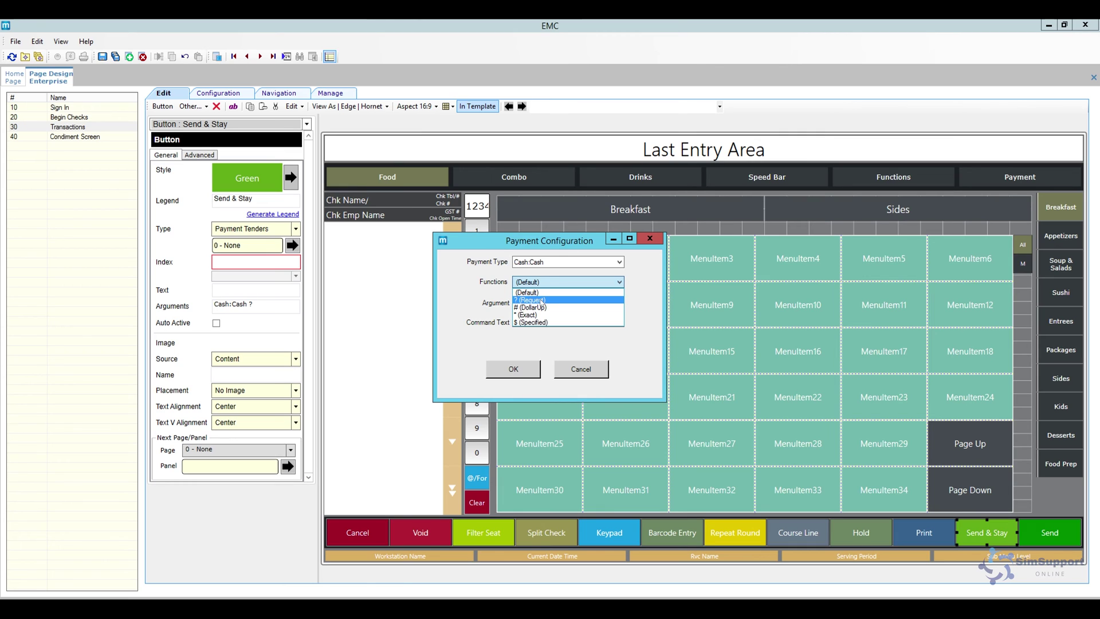
pyautogui.click(542, 300)
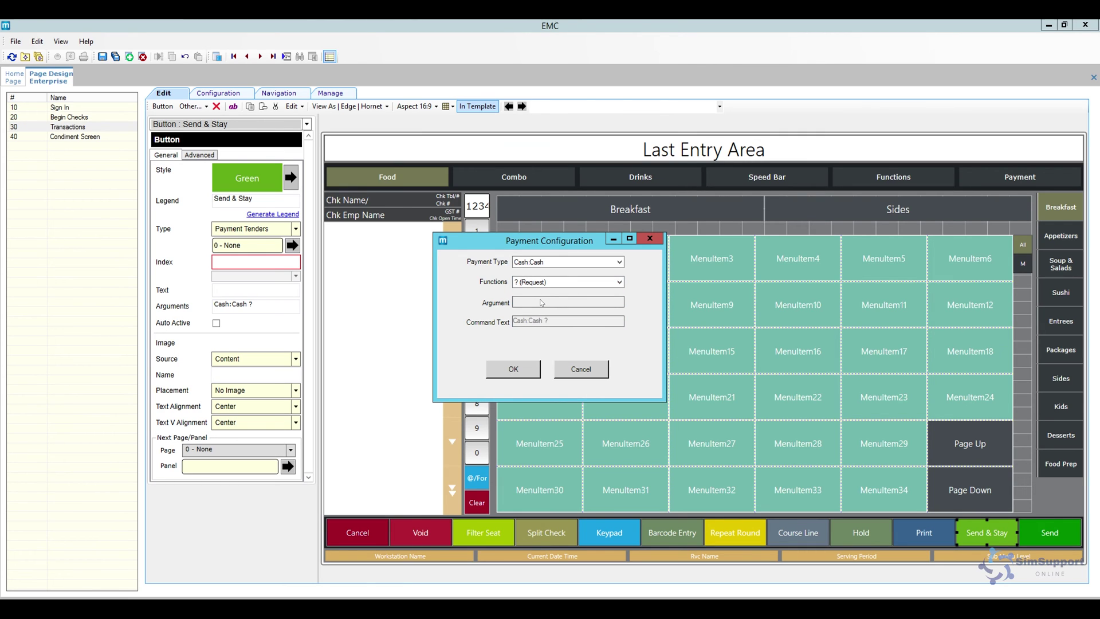
pyautogui.click(549, 283)
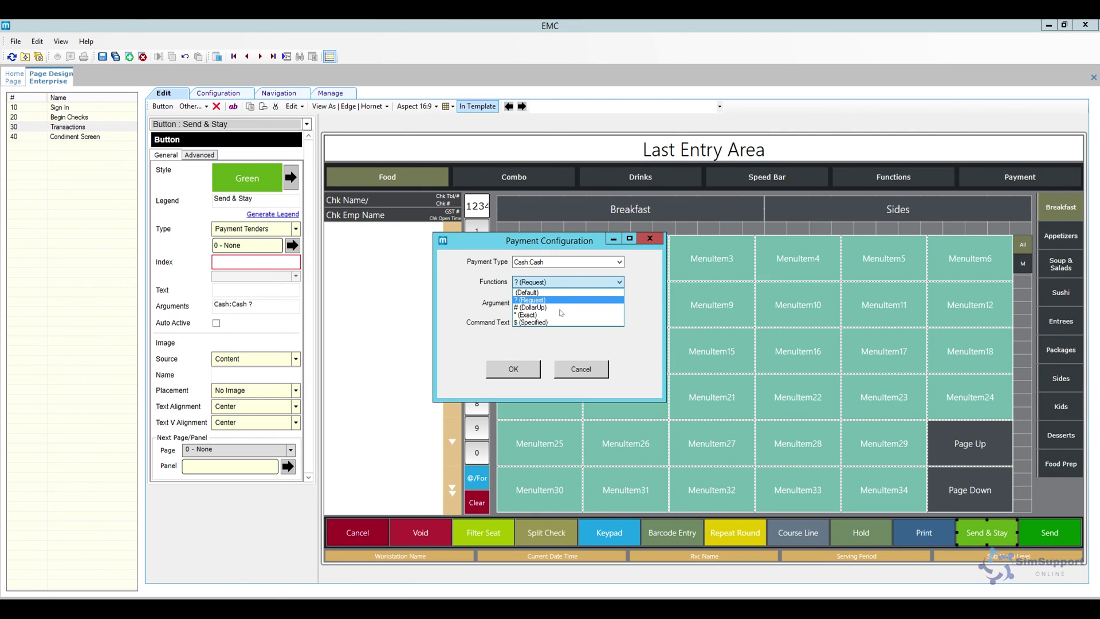
pyautogui.click(530, 347)
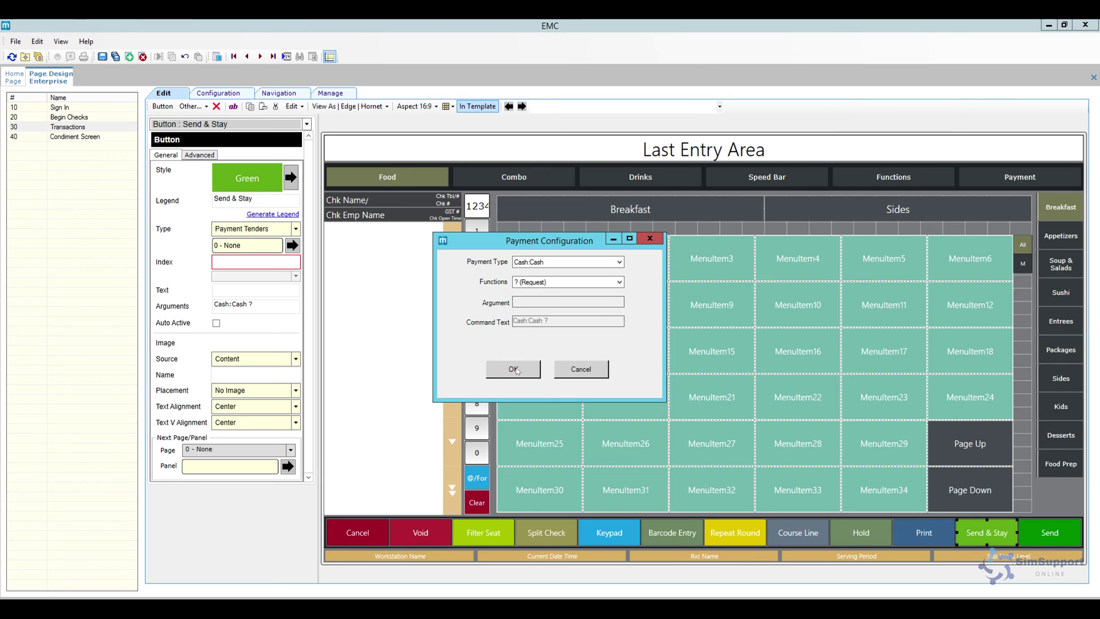
pyautogui.click(513, 370)
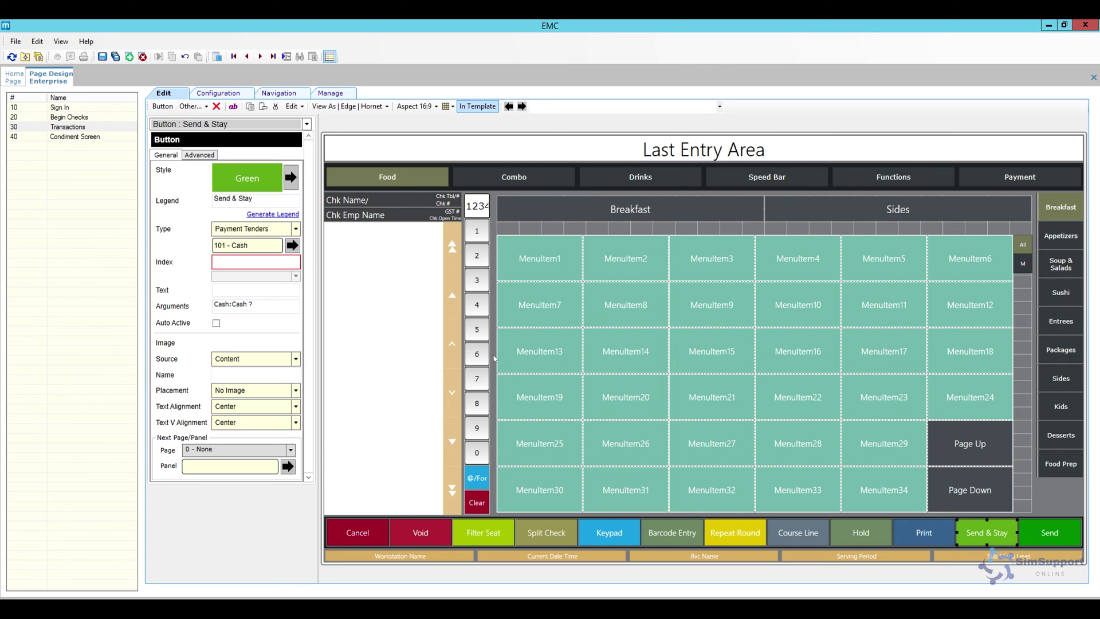
pyautogui.click(274, 215)
# Step: Change the Send button's type to Payment Tenders and choose tender 101 - Cash
pyautogui.click(1036, 541)
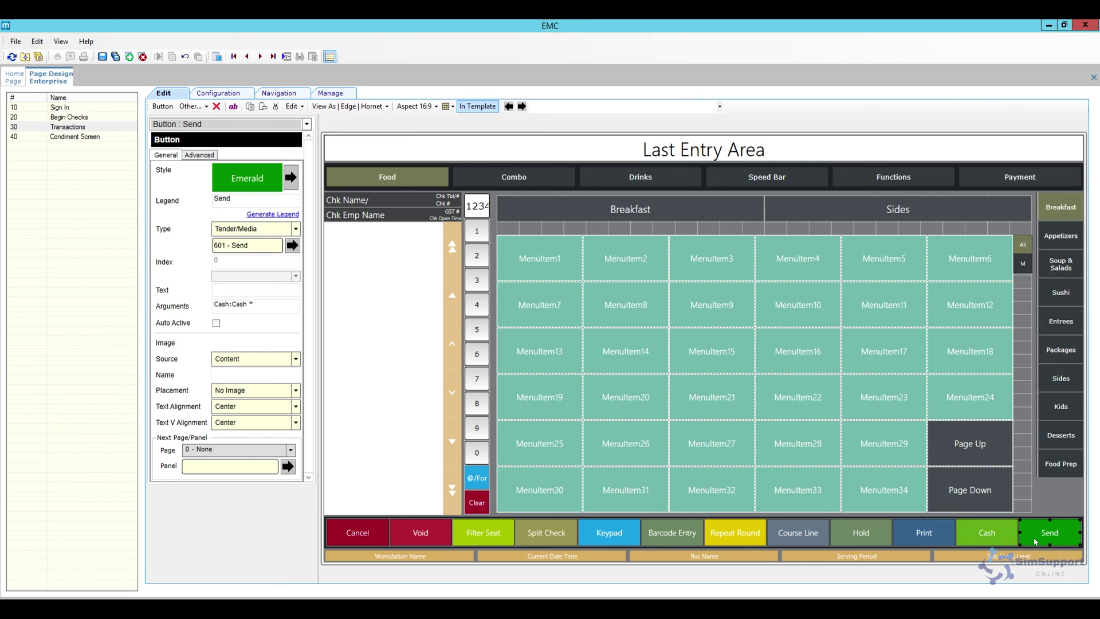
pyautogui.click(296, 229)
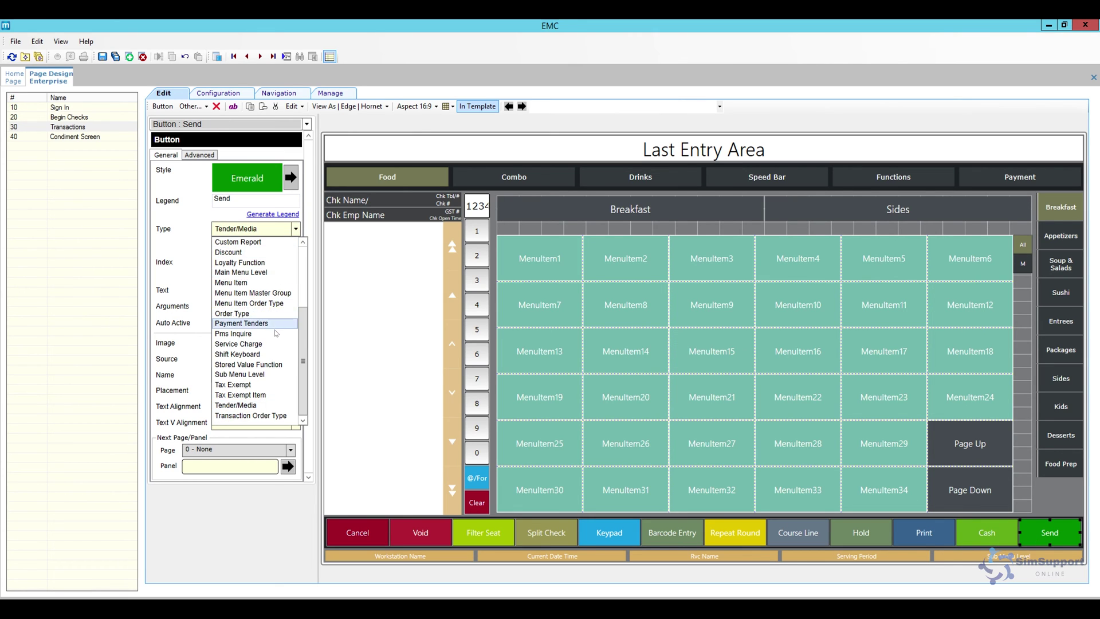
pyautogui.click(242, 323)
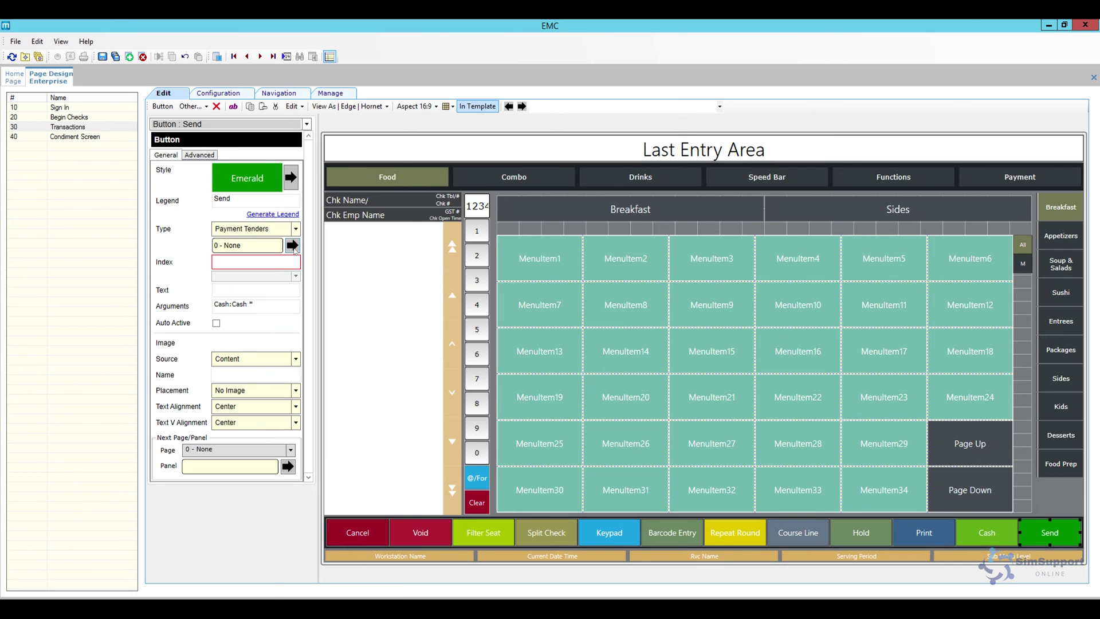
pyautogui.click(292, 245)
pyautogui.click(487, 261)
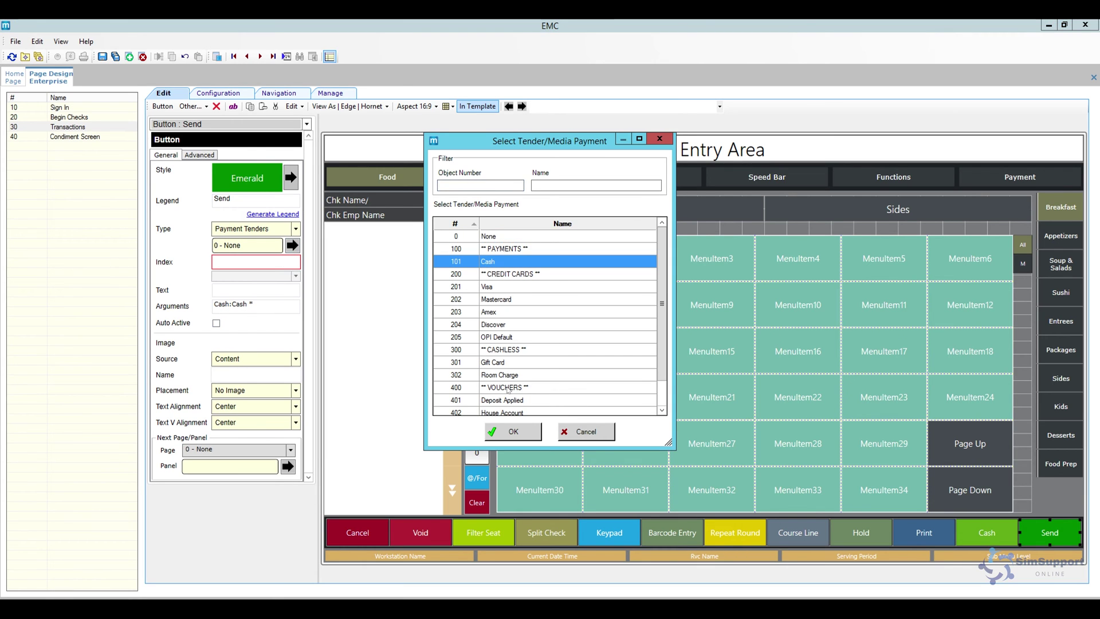
pyautogui.click(514, 434)
# Step: Set the Send button's payment function to * (Exact), label the button Cash (Exact), and save the page
pyautogui.click(541, 289)
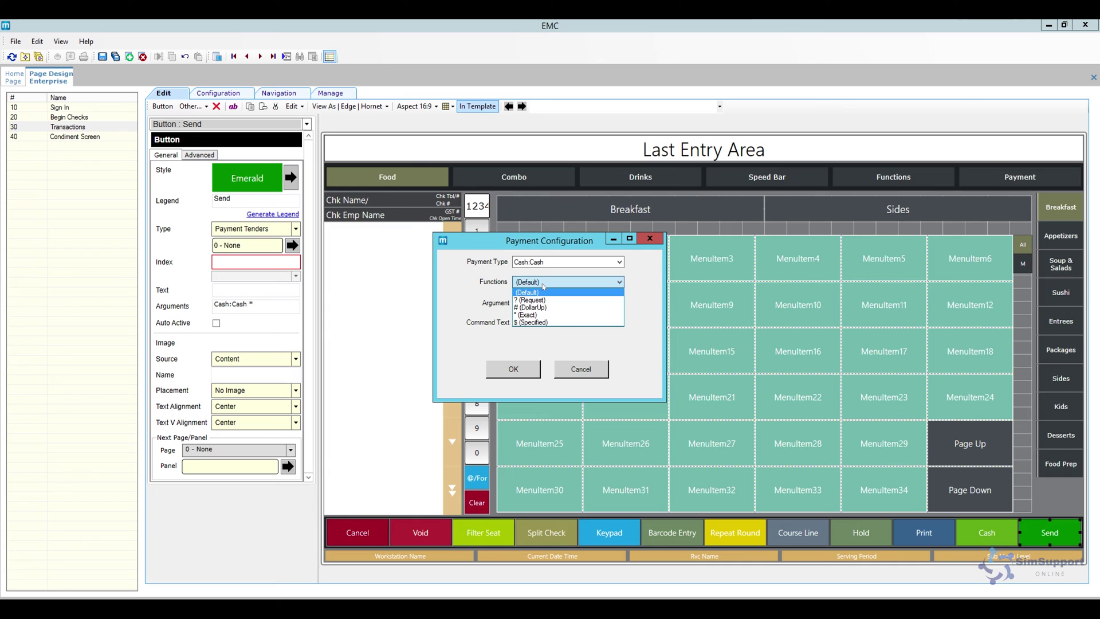
pyautogui.click(547, 315)
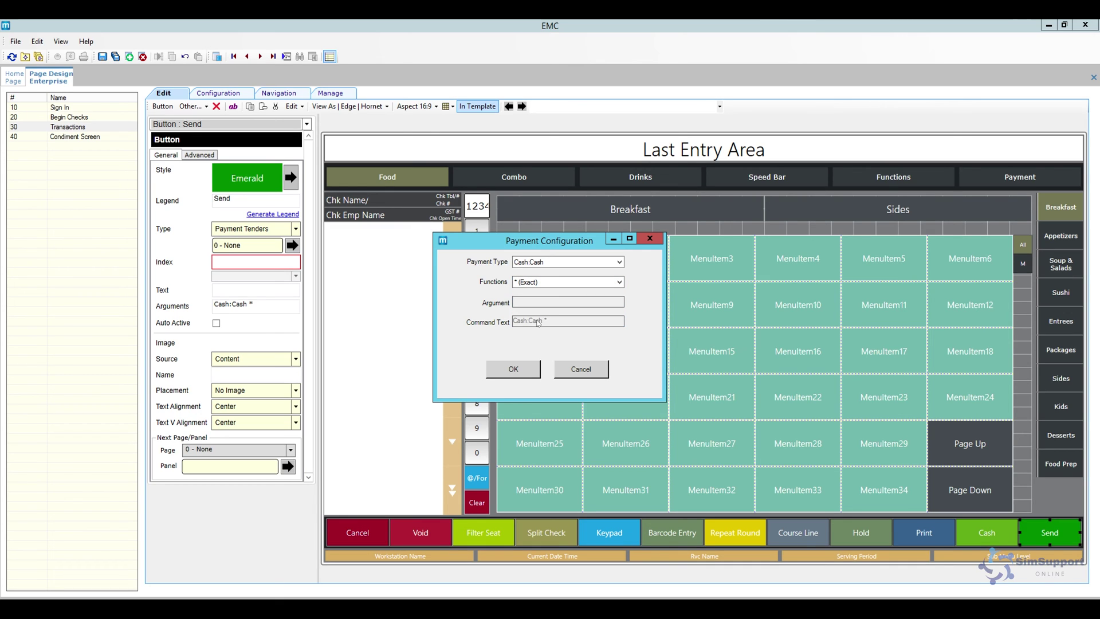
pyautogui.click(521, 370)
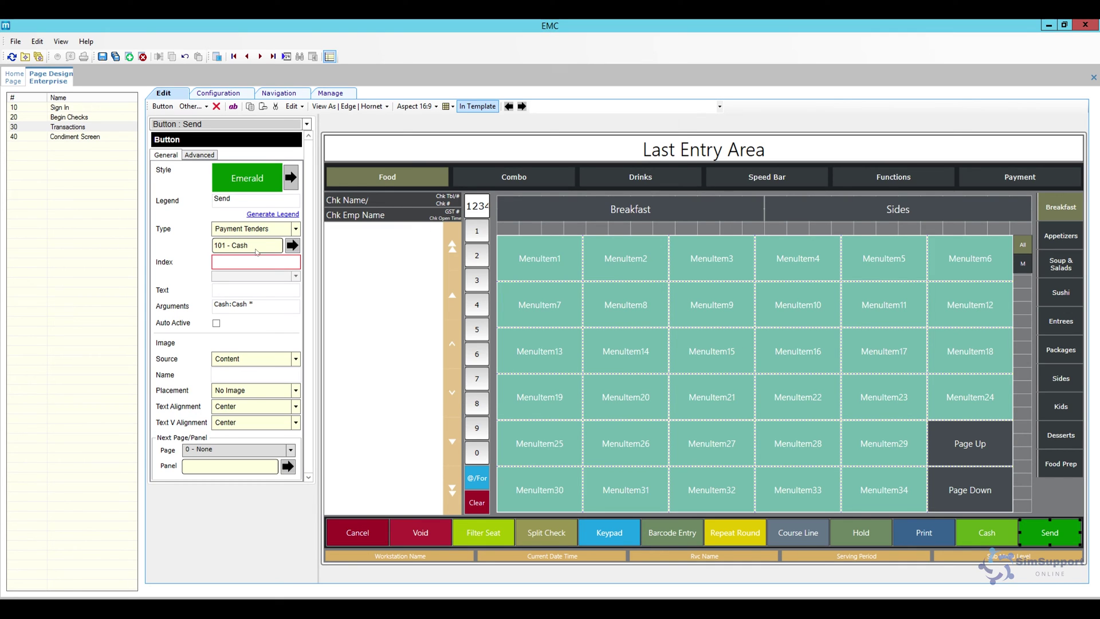
pyautogui.click(258, 215)
pyautogui.write('(Exact)')
pyautogui.click(102, 58)
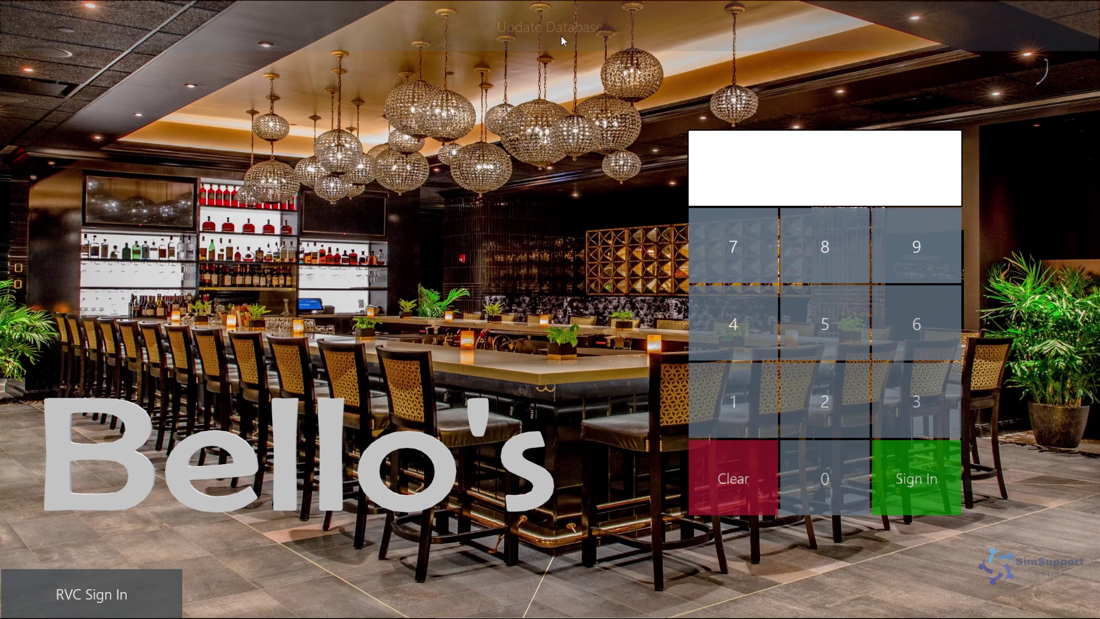
# Step: Switch to the workstation, sign in with the employee's sign-in number, and begin a fast transaction
pyautogui.click(830, 415)
pyautogui.click(907, 465)
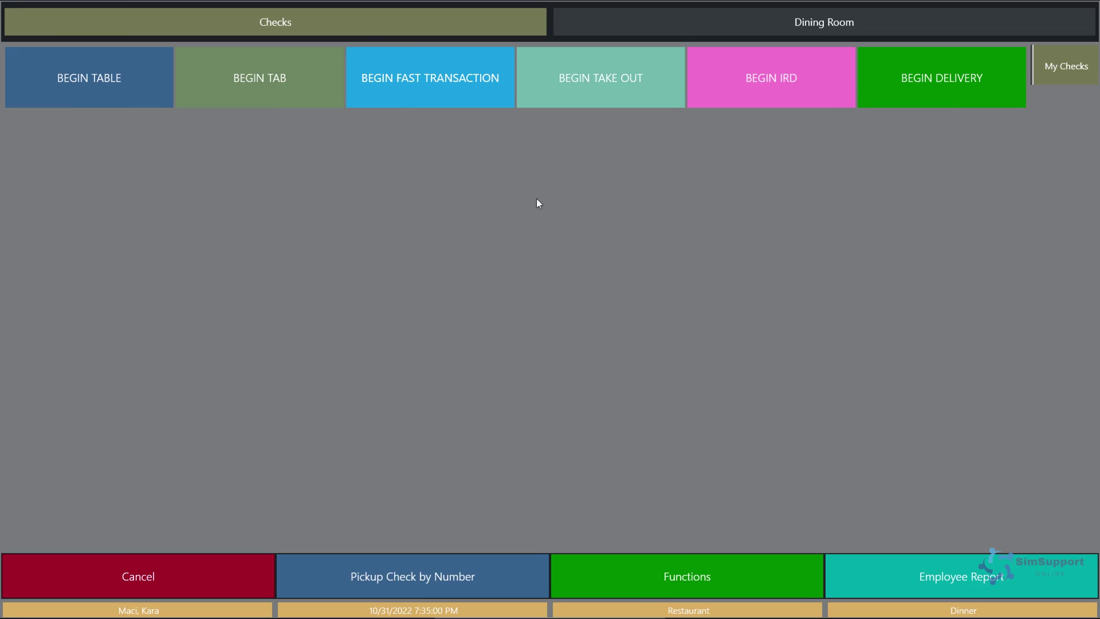
pyautogui.click(472, 91)
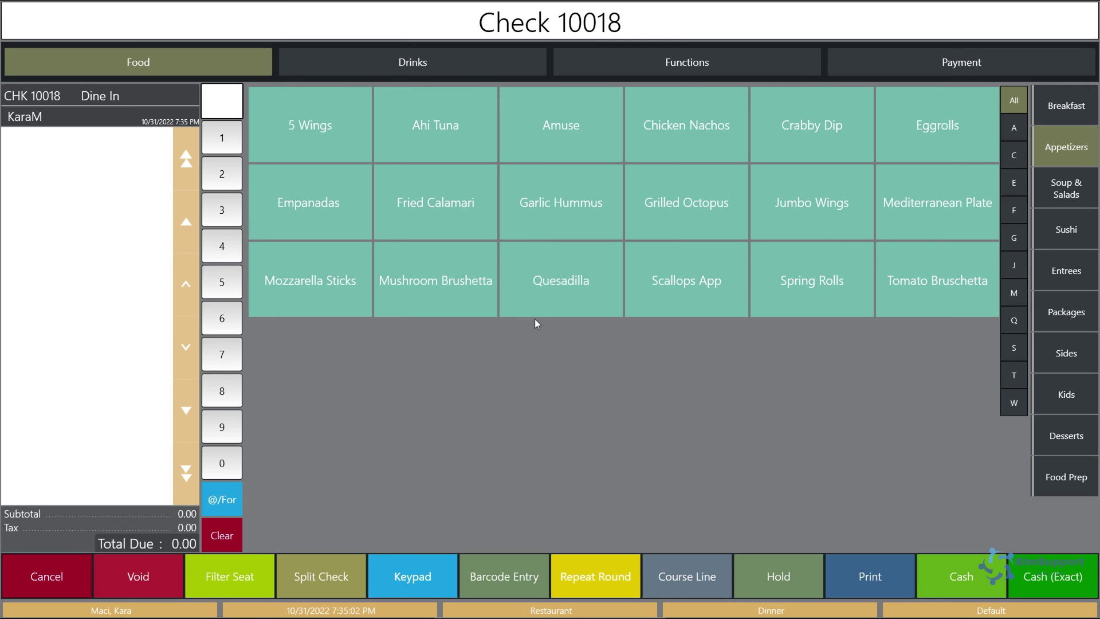
# Step: Ring up one Quesadilla with exact cash, dismiss the change summary, and begin another fast transaction
pyautogui.click(547, 298)
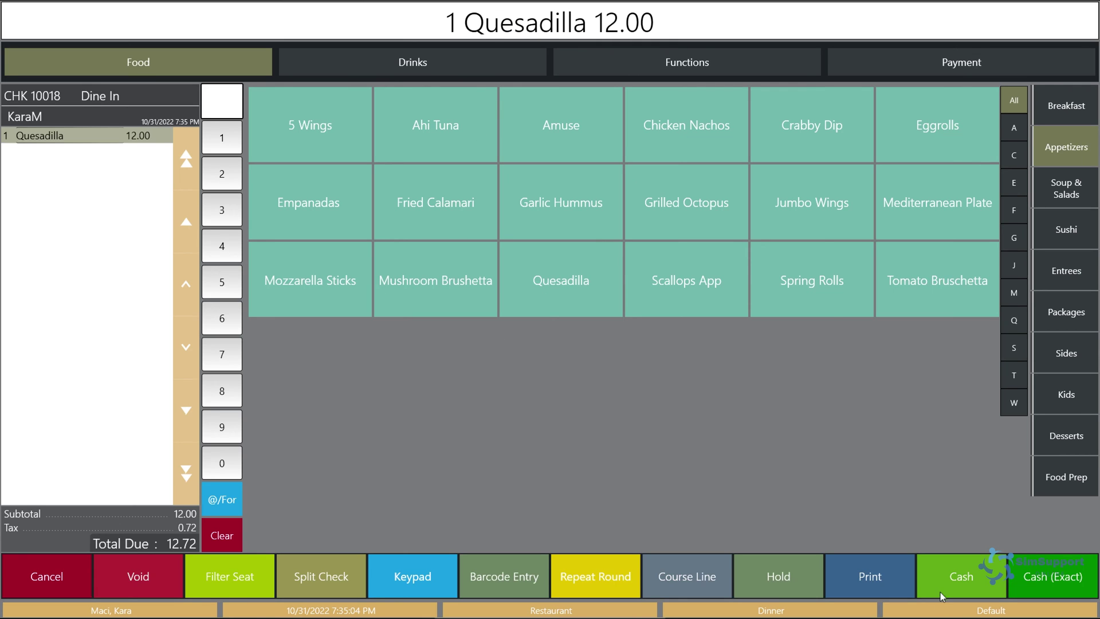
pyautogui.click(1041, 576)
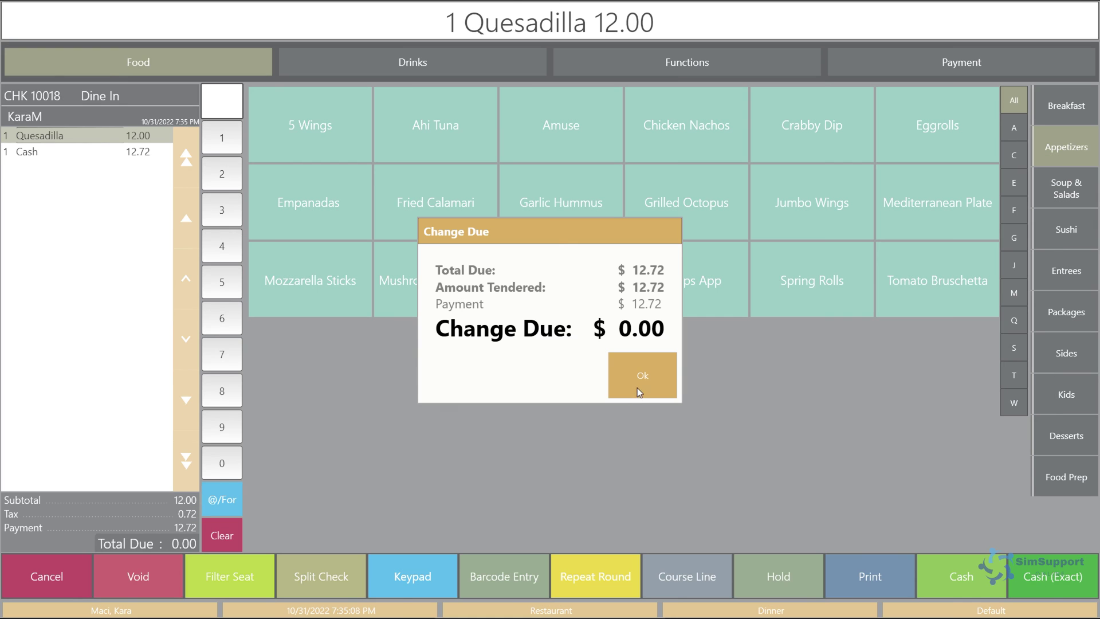
pyautogui.click(639, 391)
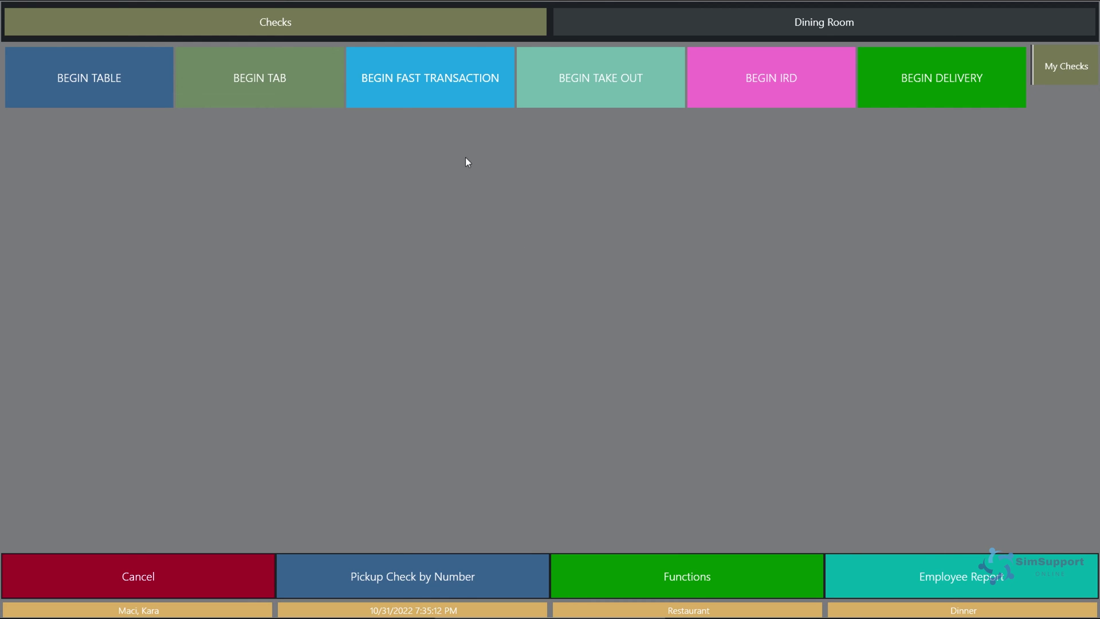
pyautogui.click(440, 99)
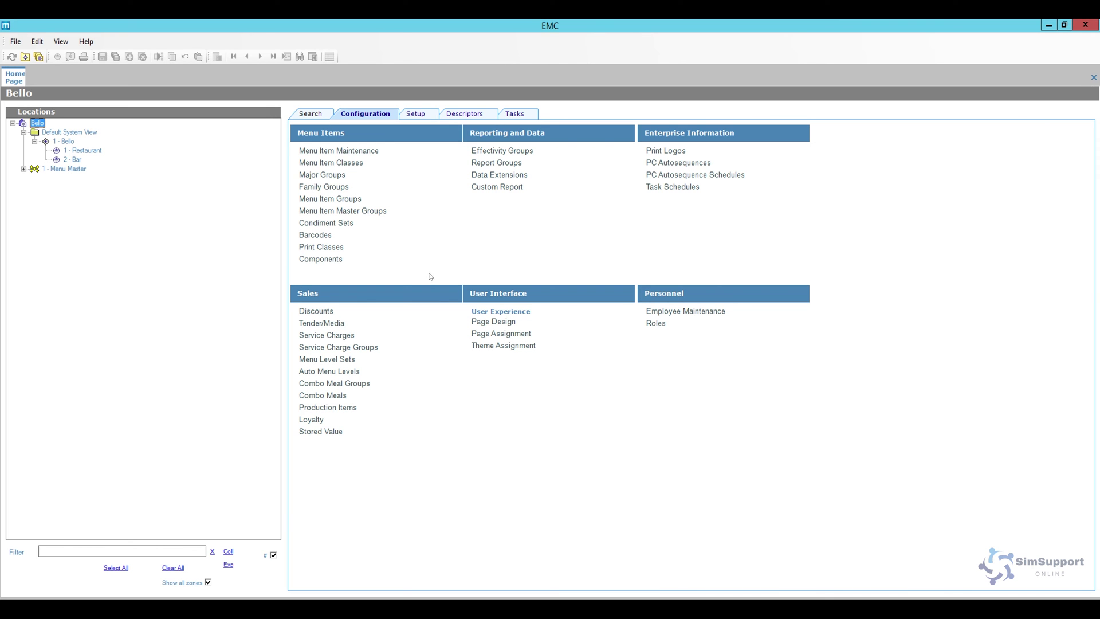
# Step: In EMC, open the enterprise Page Assignment and set the default transaction page to 30 - Transactions
pyautogui.click(507, 334)
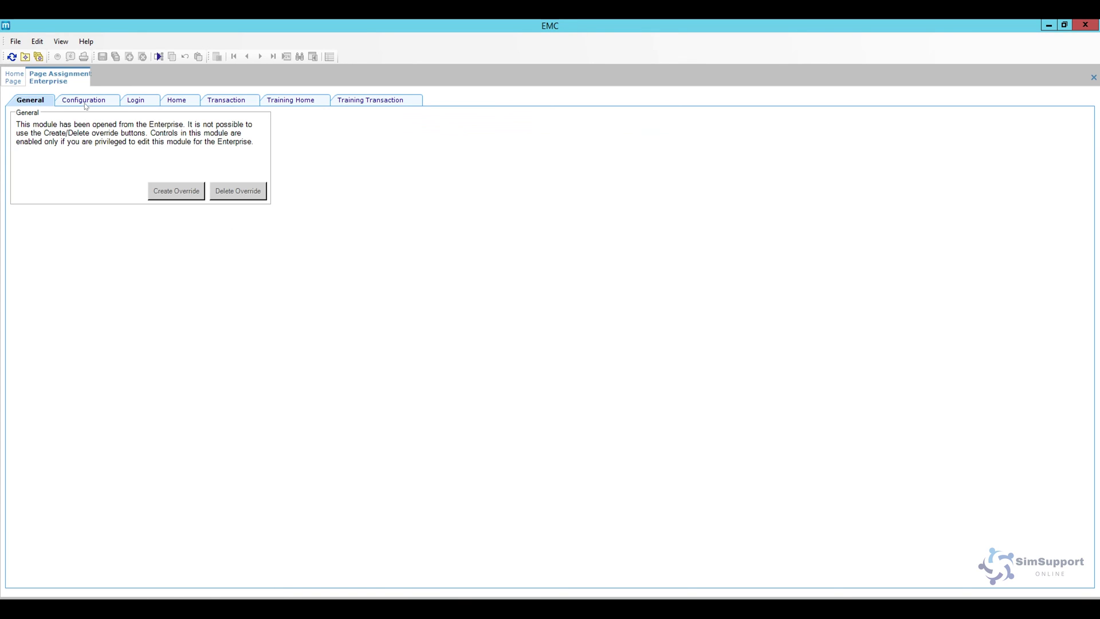
pyautogui.click(85, 103)
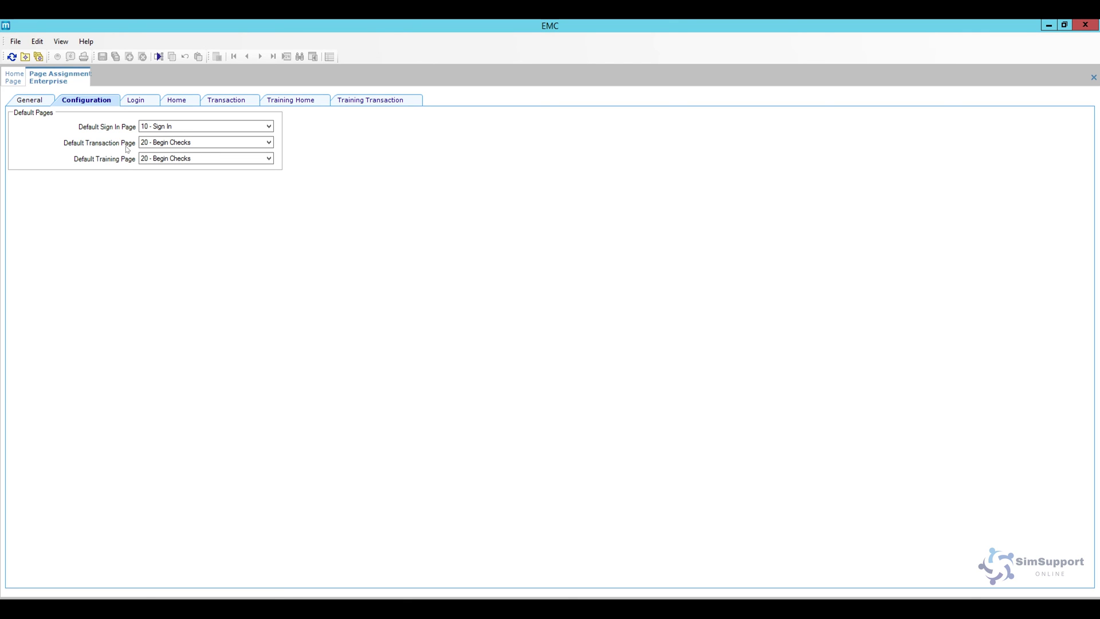
pyautogui.click(178, 145)
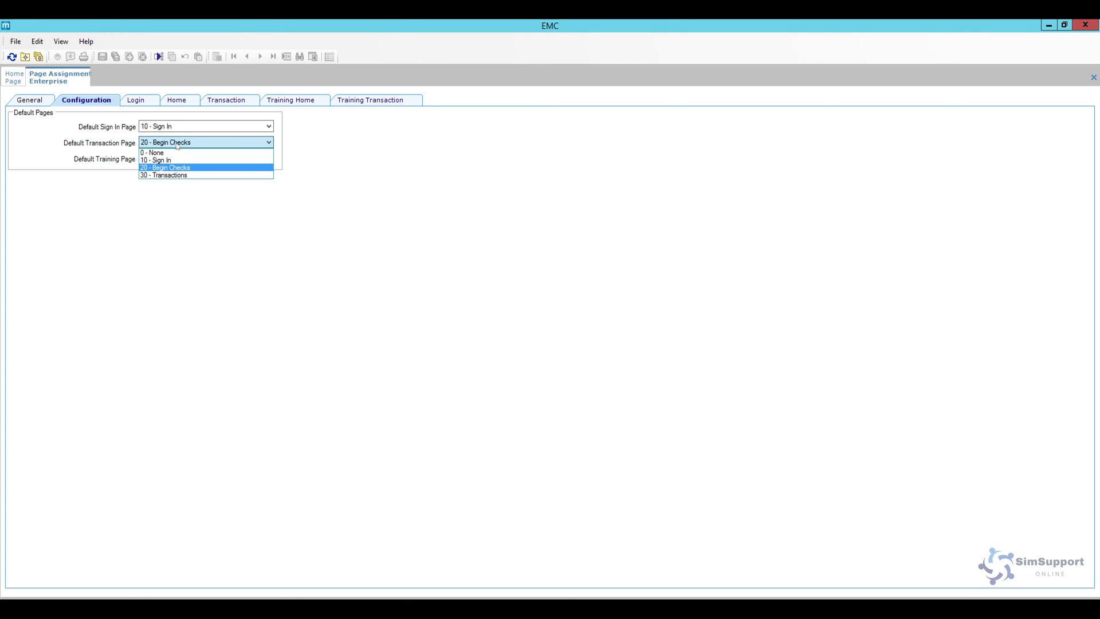
pyautogui.click(185, 175)
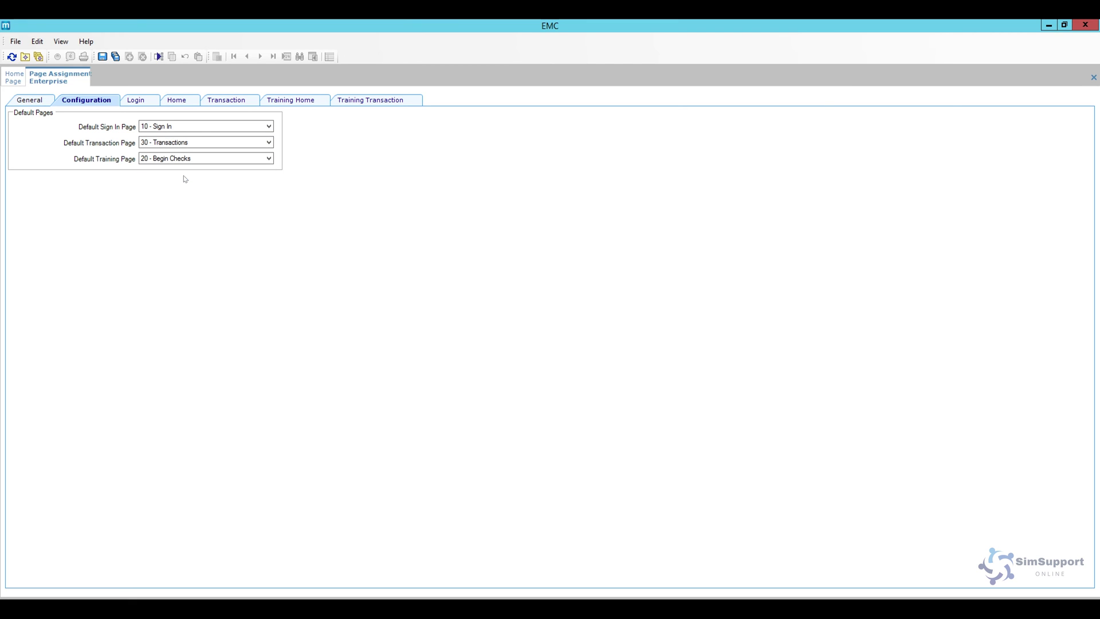
# Step: Set the default training page to 30 - Transactions, then save and close the page assignment
pyautogui.click(178, 159)
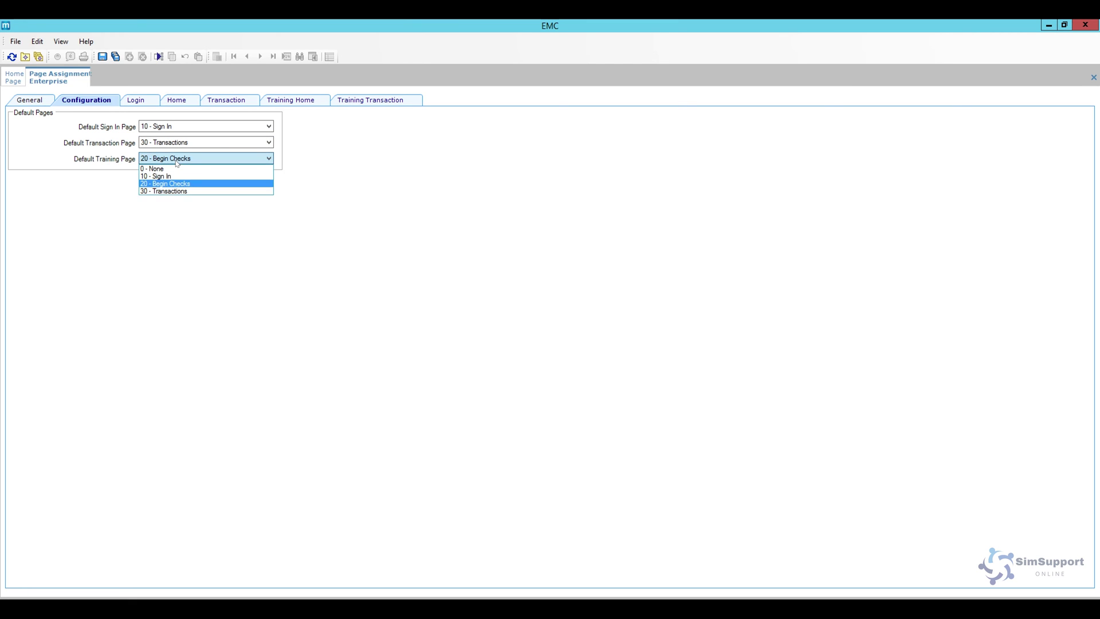
pyautogui.click(179, 192)
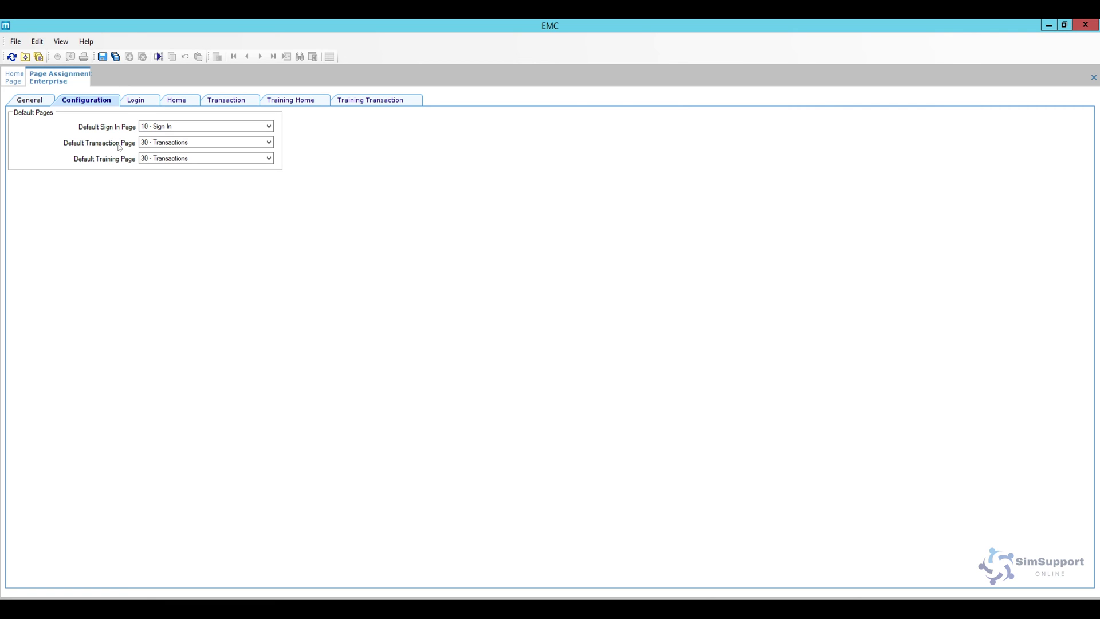
pyautogui.click(103, 56)
pyautogui.rightClick(66, 80)
pyautogui.click(86, 84)
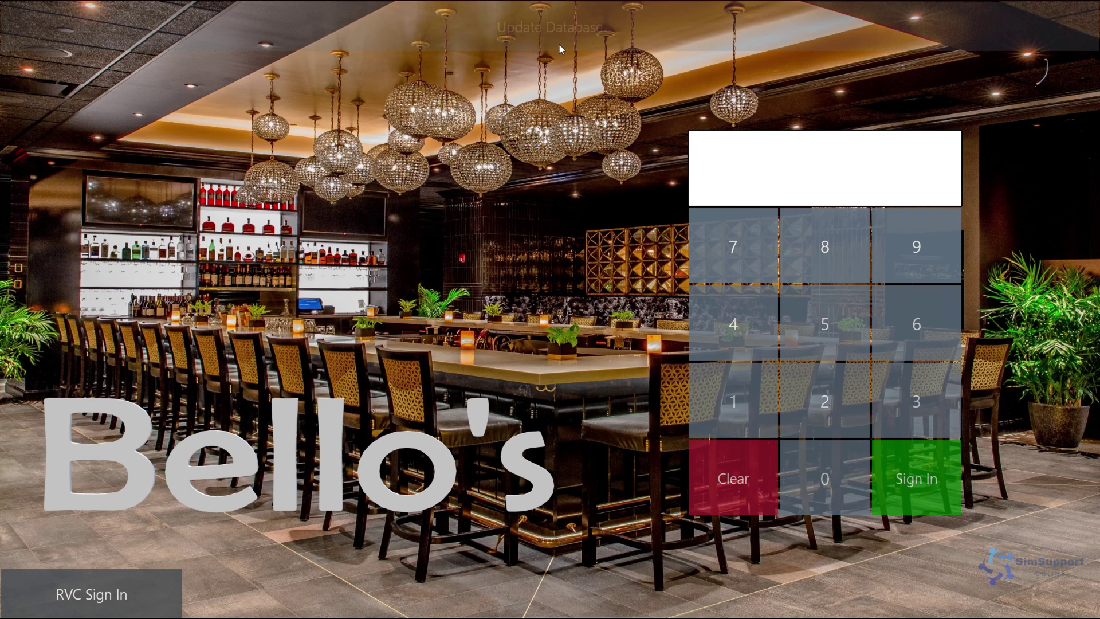
# Step: Switch to the workstation and sign in with the employee's sign-in number
pyautogui.click(824, 418)
pyautogui.click(899, 464)
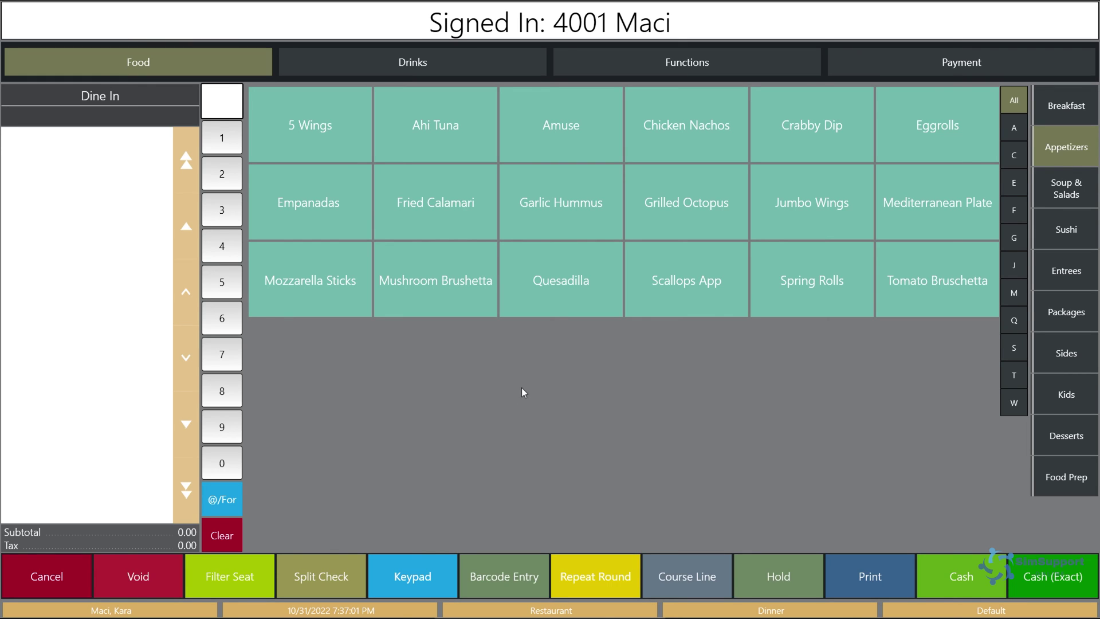
# Step: Ring up two consecutive fast transactions of one Quesadilla each with exact cash, dismissing each change summary
pyautogui.click(568, 282)
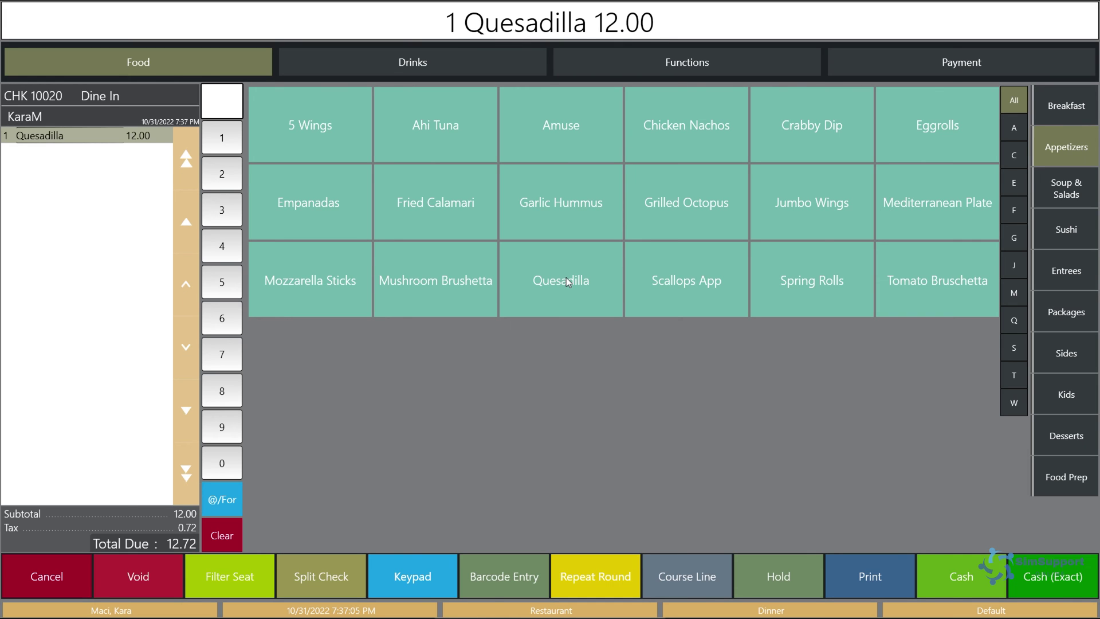
pyautogui.click(1054, 577)
pyautogui.click(644, 377)
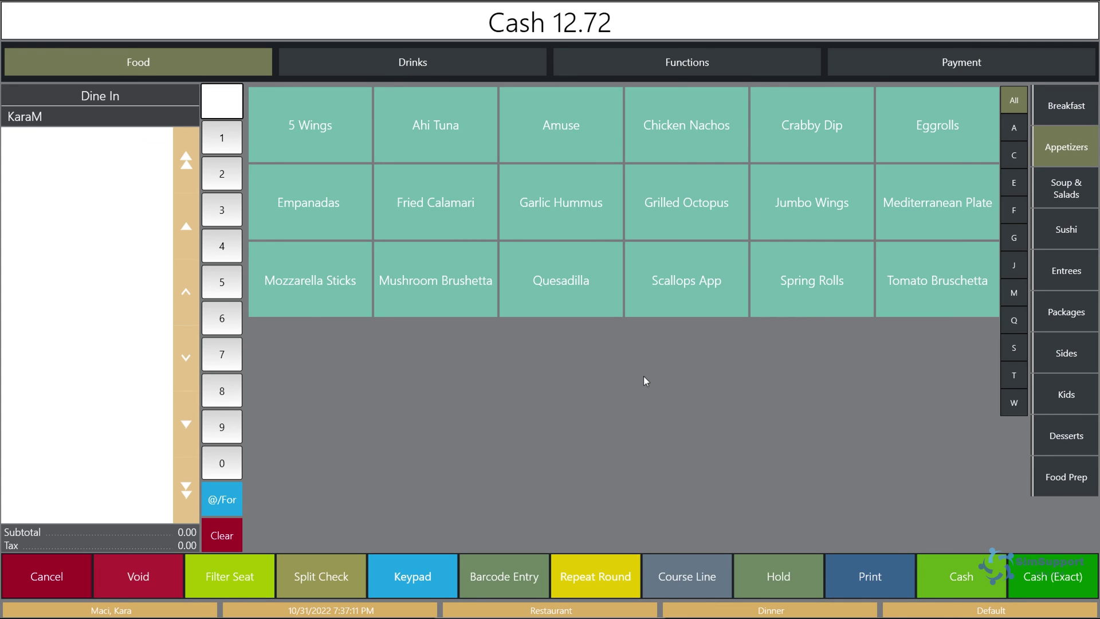
pyautogui.click(584, 303)
pyautogui.click(1041, 580)
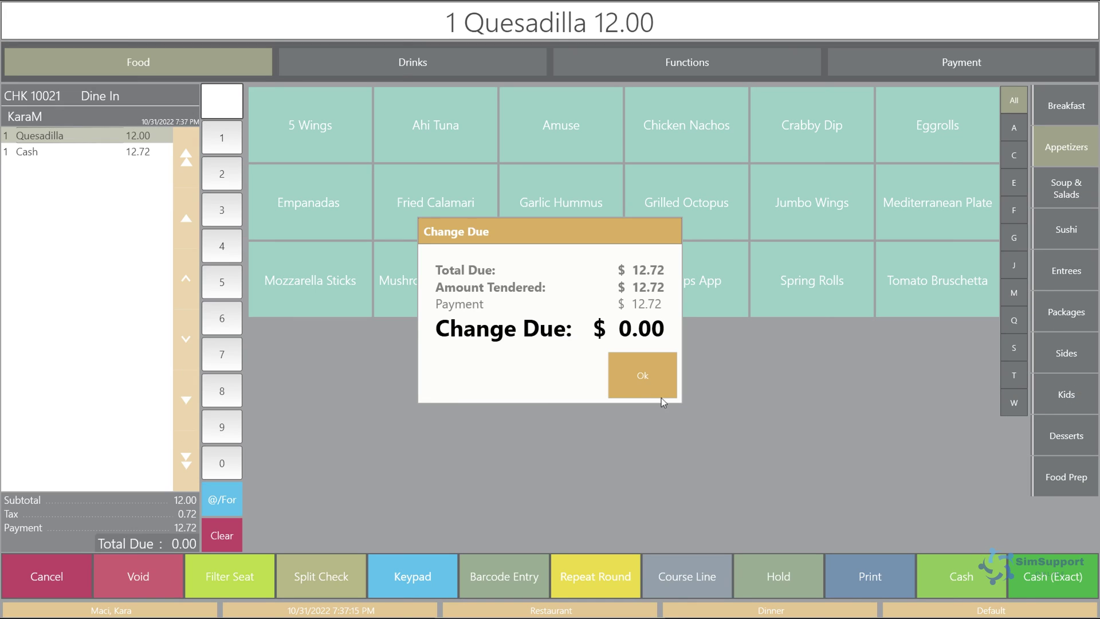
pyautogui.click(654, 449)
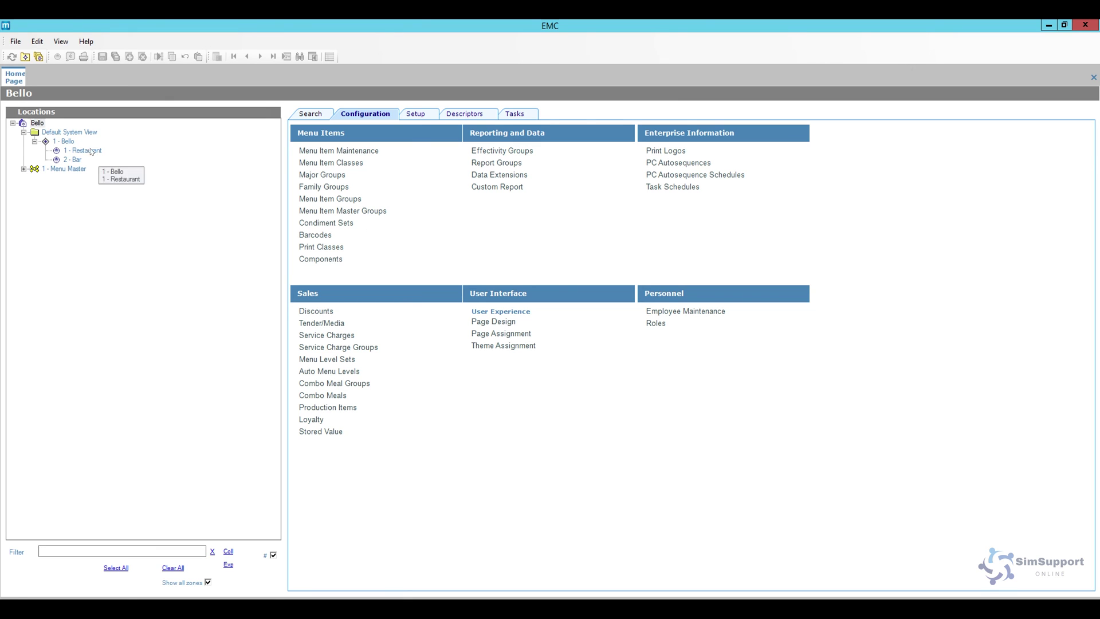
# Step: In EMC, open the workstation record 101 - Dining1 - Host for the 1 - Bello property
pyautogui.click(69, 141)
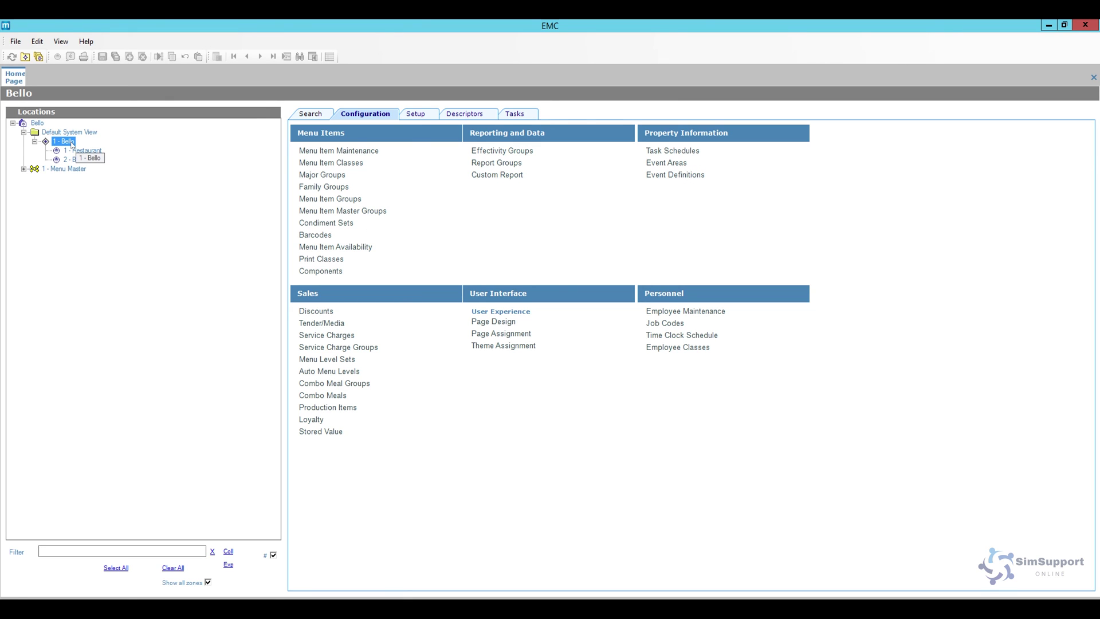
pyautogui.click(415, 116)
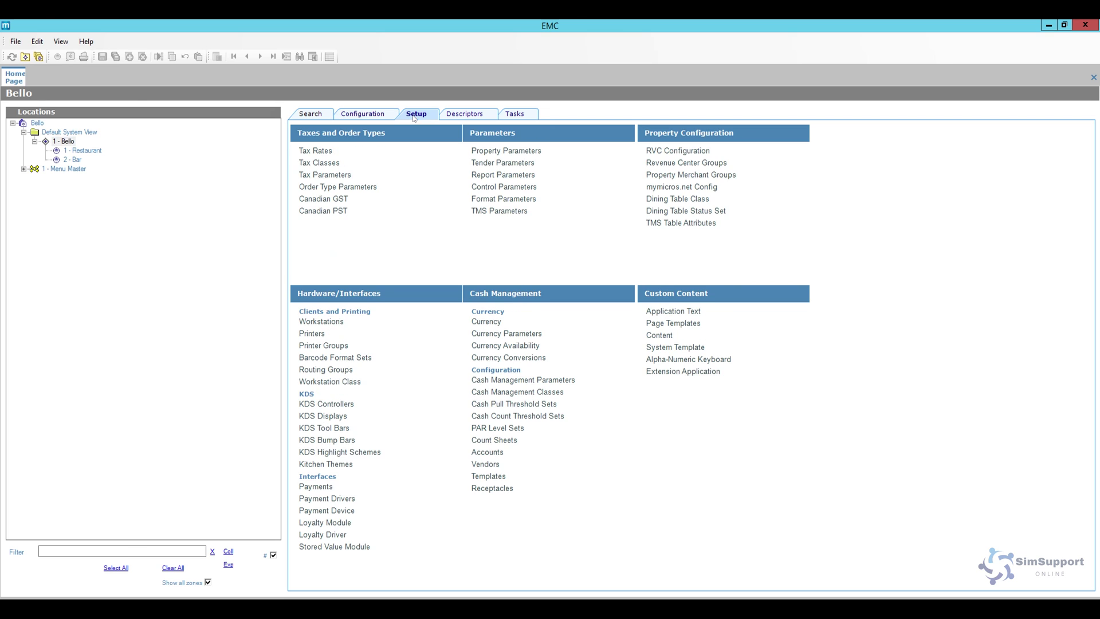
pyautogui.click(338, 325)
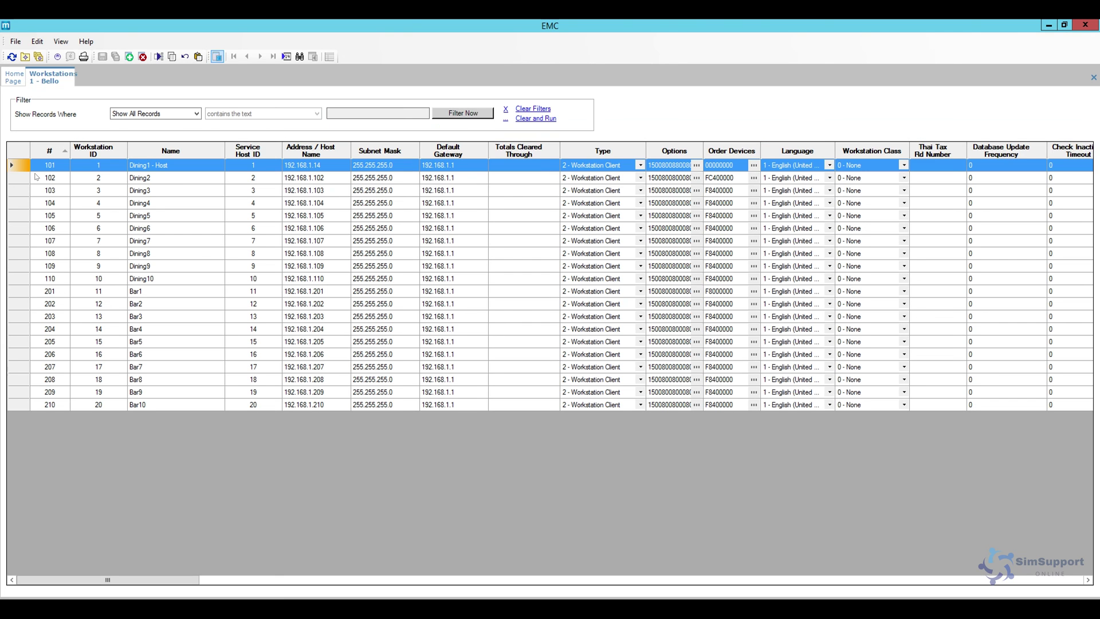
pyautogui.doubleClick(23, 168)
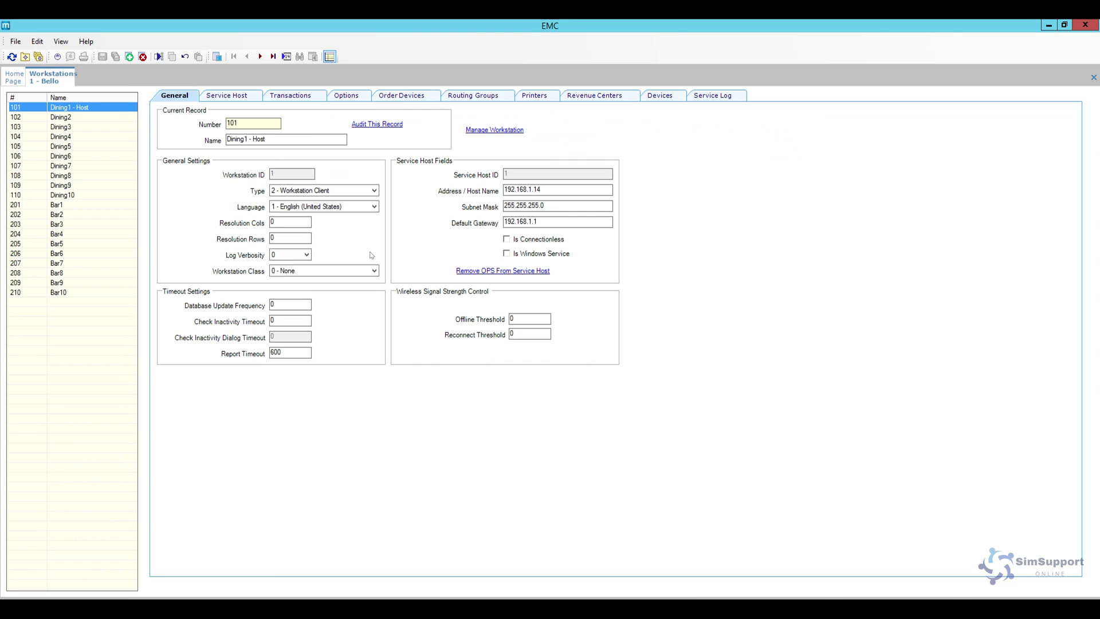
# Step: Enable the workstation's display option 5 - Do Not Clear Screen After Transaction, then save and close the workstations page
pyautogui.click(346, 96)
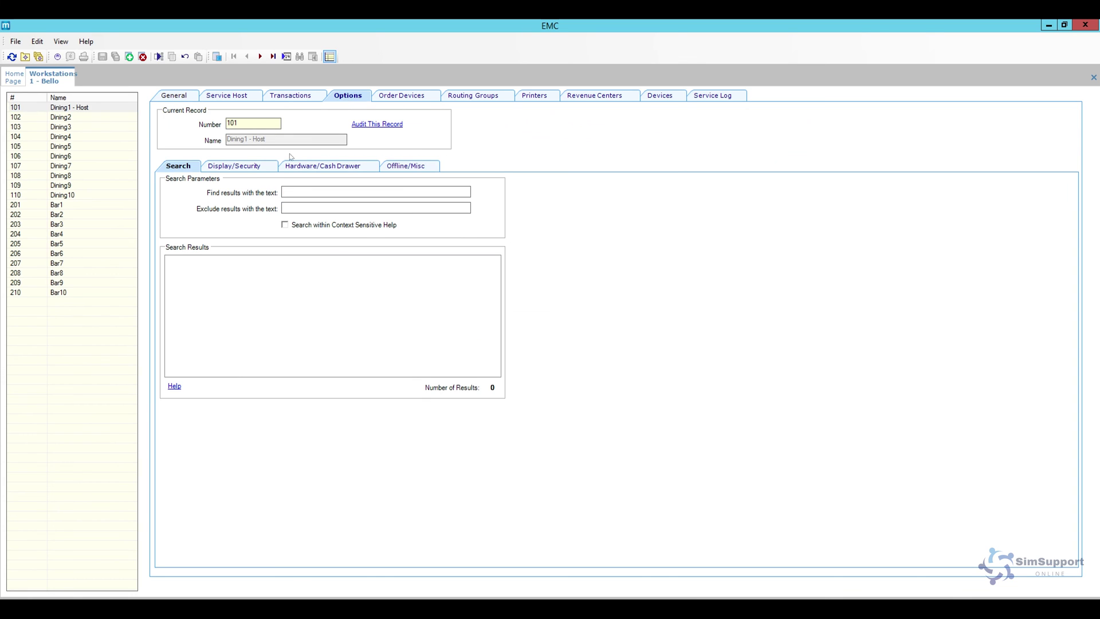
pyautogui.click(247, 170)
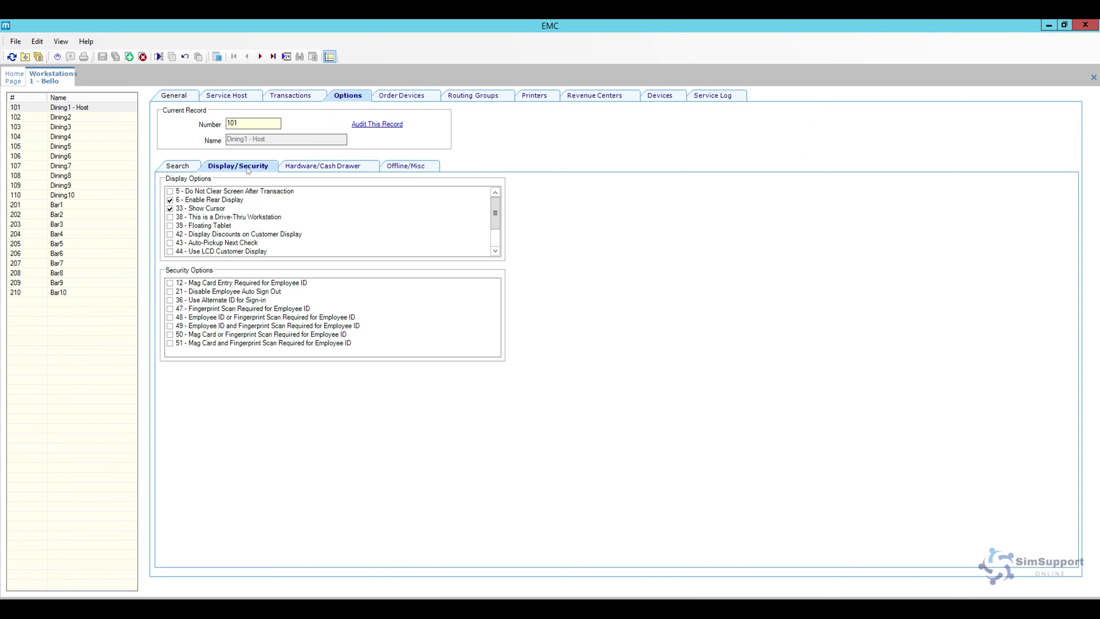
pyautogui.click(171, 192)
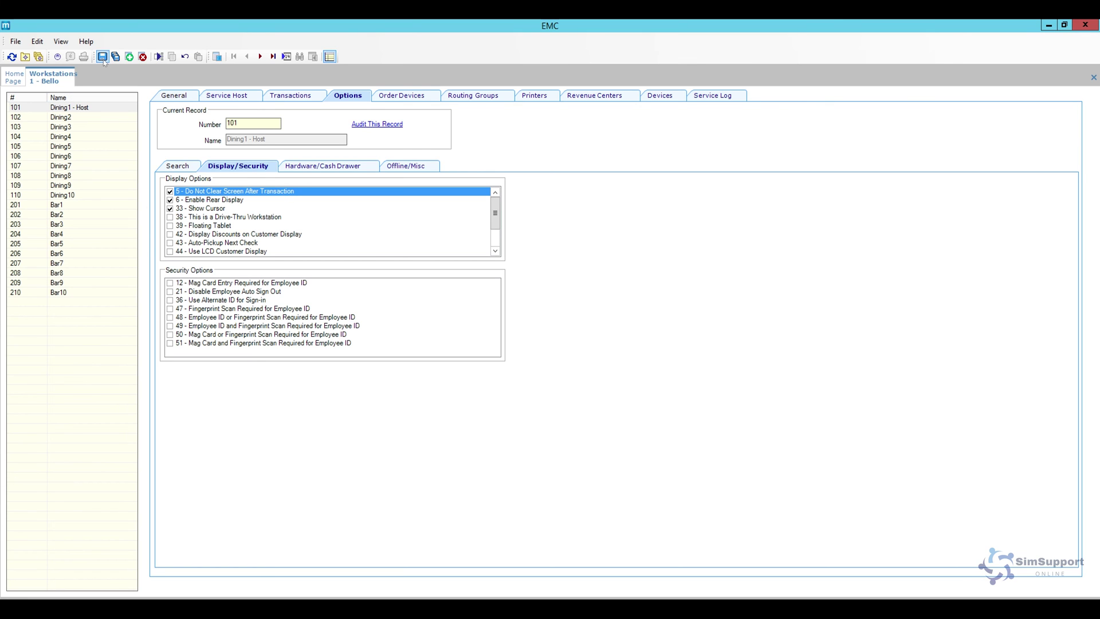
pyautogui.rightClick(53, 77)
pyautogui.click(61, 83)
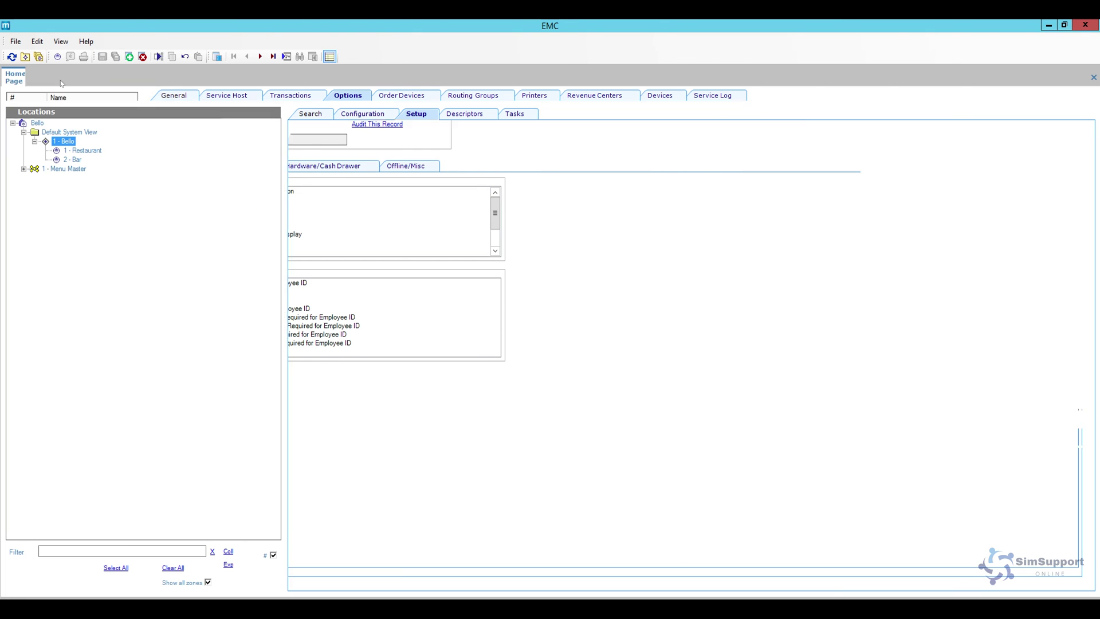
# Step: Open the options of the RVC Parameters for the 1 - Restaurant revenue center
pyautogui.click(83, 151)
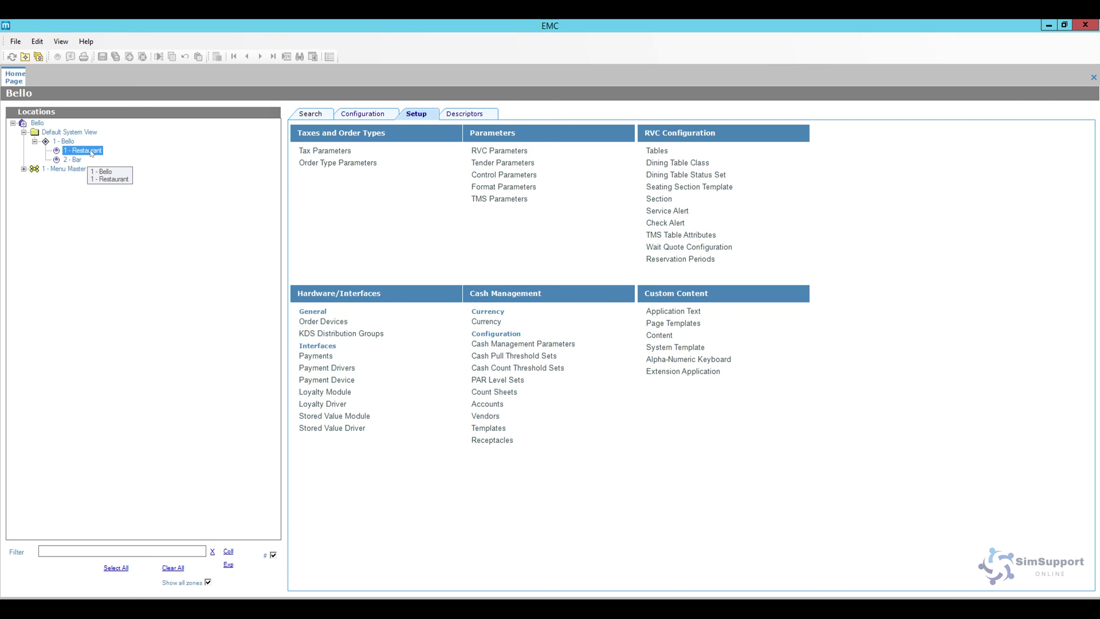
pyautogui.click(498, 151)
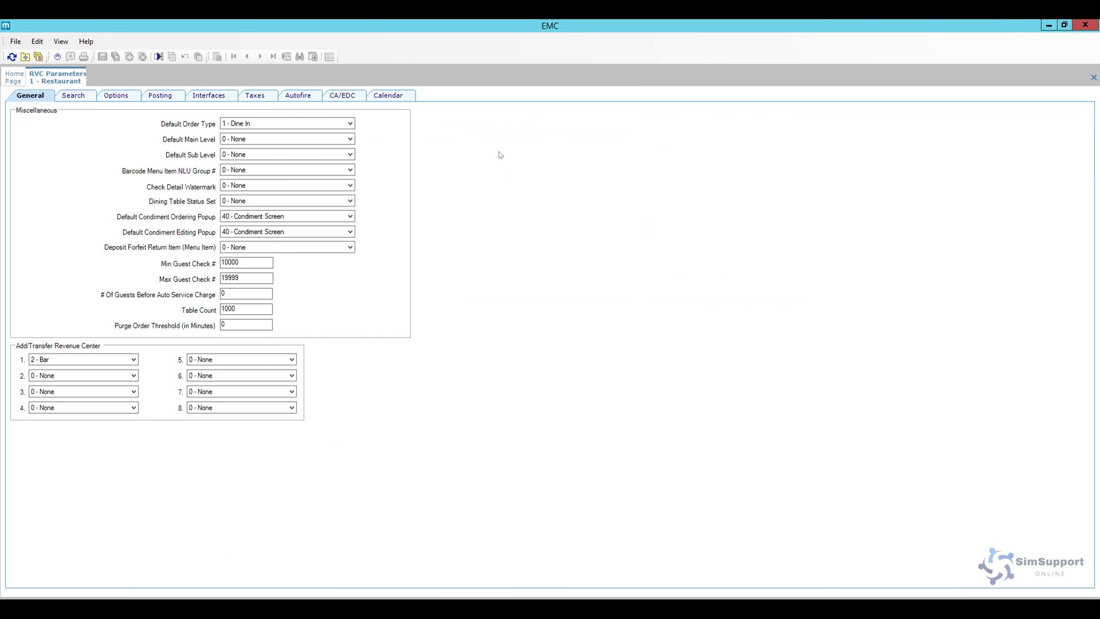
pyautogui.click(121, 97)
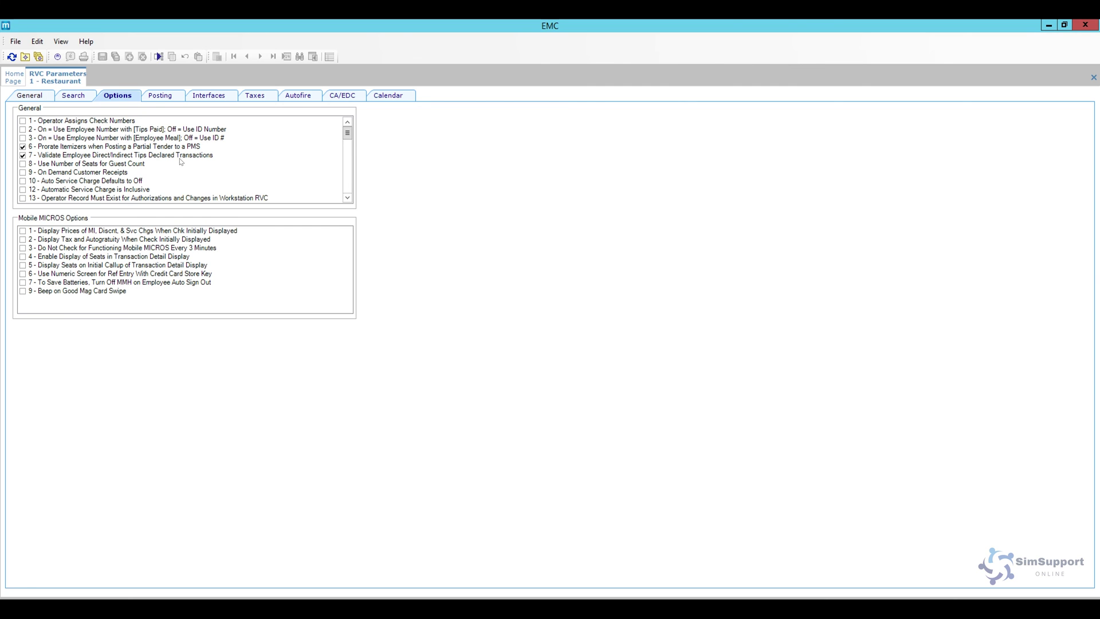
# Step: Enable general option 9 - On Demand Customer Receipts, review its help text, then save and close the RVC Parameters
pyautogui.click(24, 173)
pyautogui.click(23, 173)
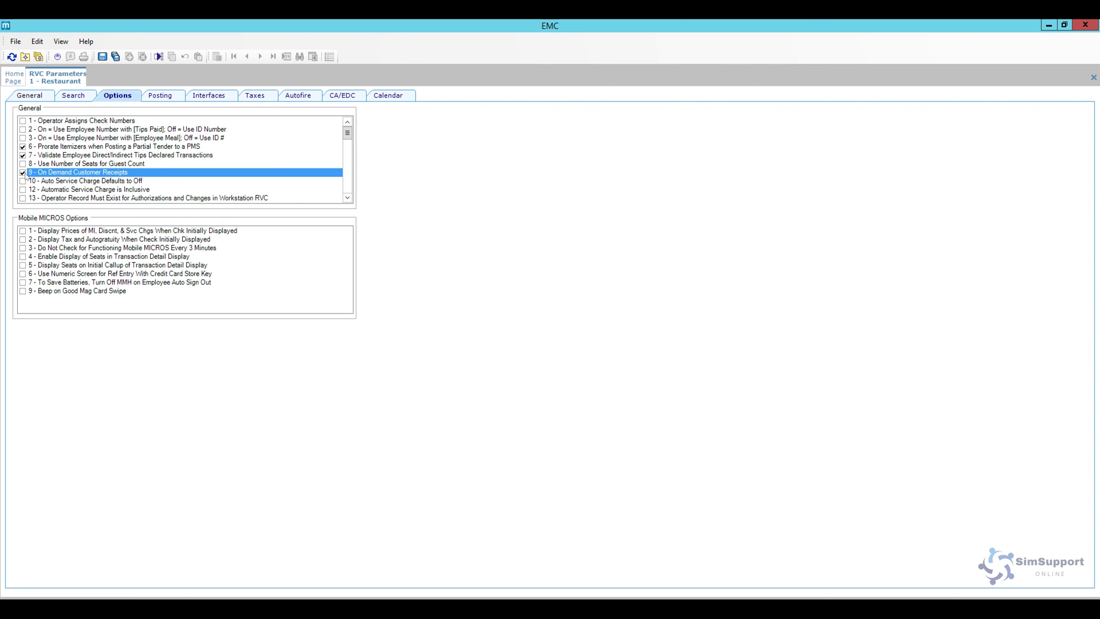
pyautogui.moveTo(115, 175)
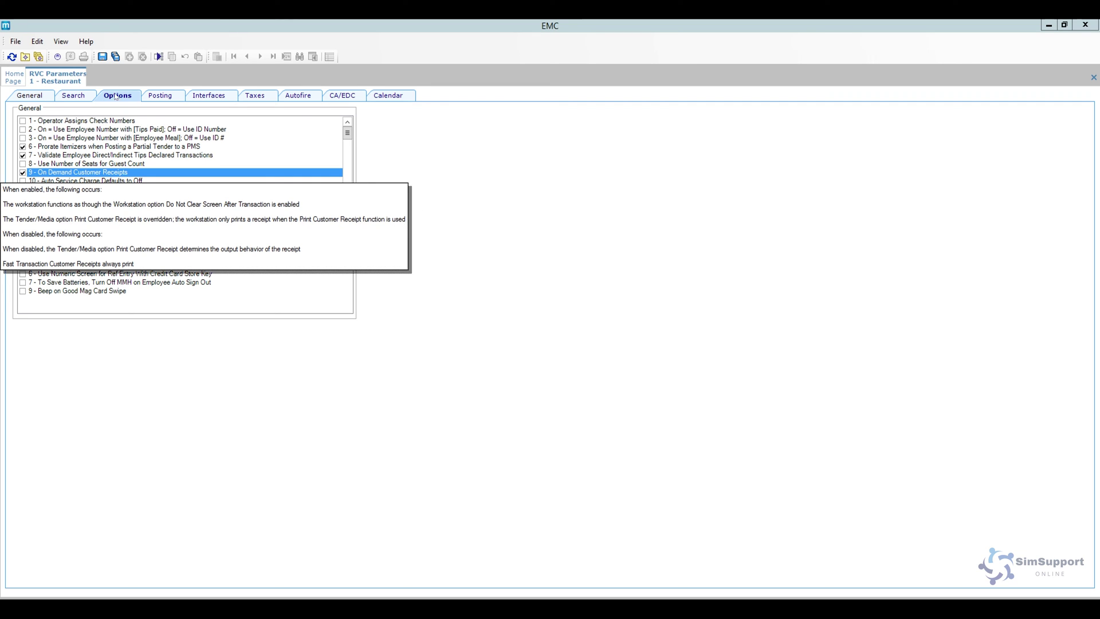
pyautogui.click(103, 57)
pyautogui.rightClick(67, 84)
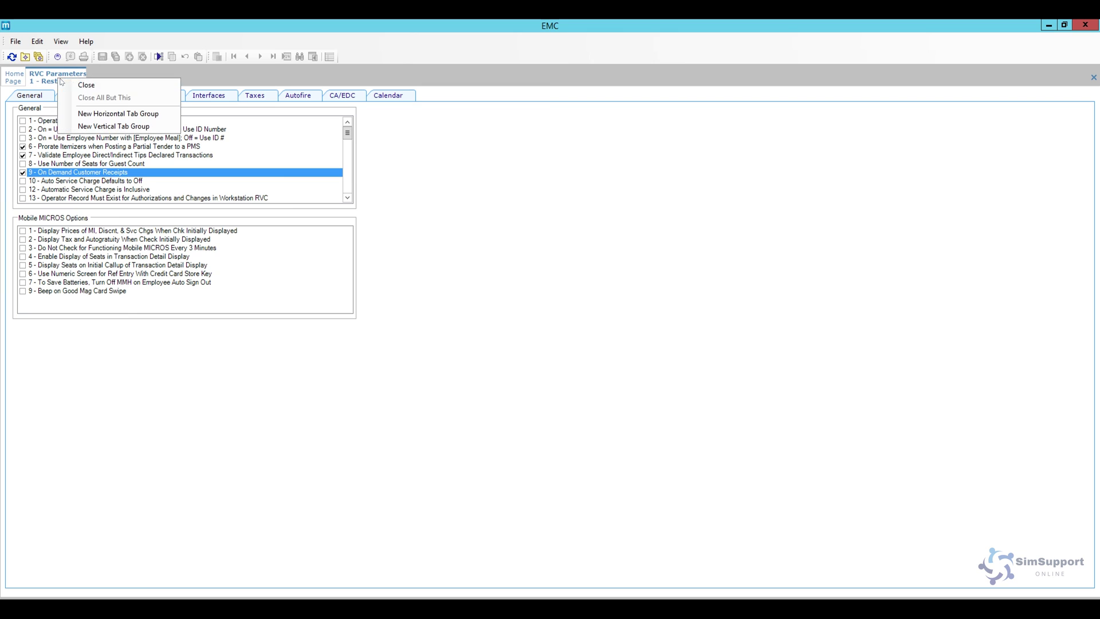
pyautogui.click(72, 86)
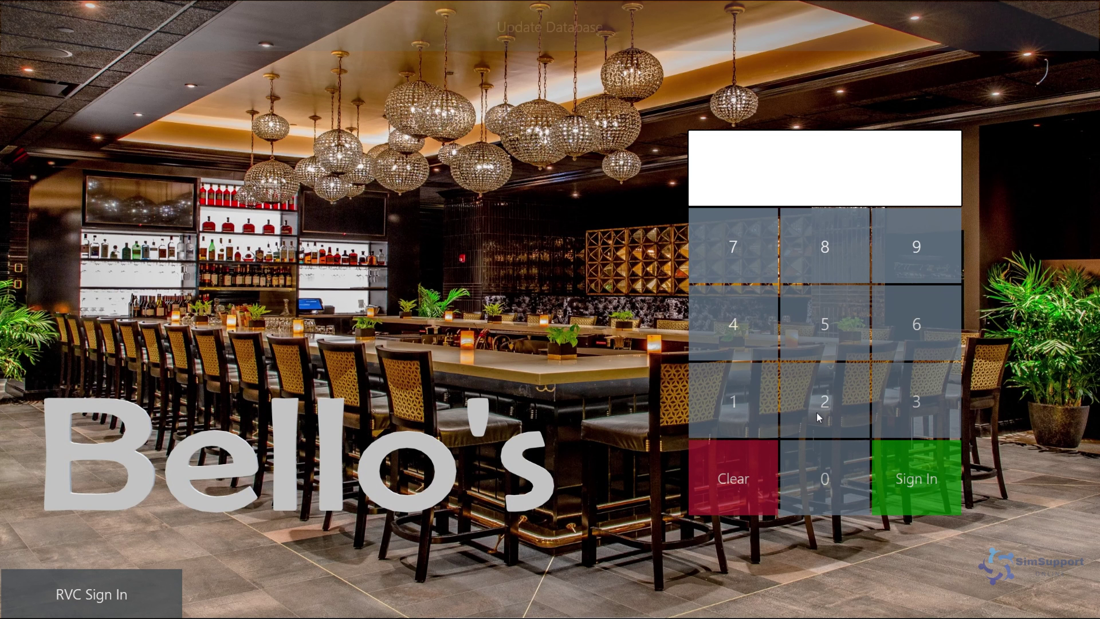
# Step: On the workstation, sign in with the employee's sign-in number and ring up one Quesadilla with exact cash, dismissing the change summary
pyautogui.click(816, 412)
pyautogui.click(897, 462)
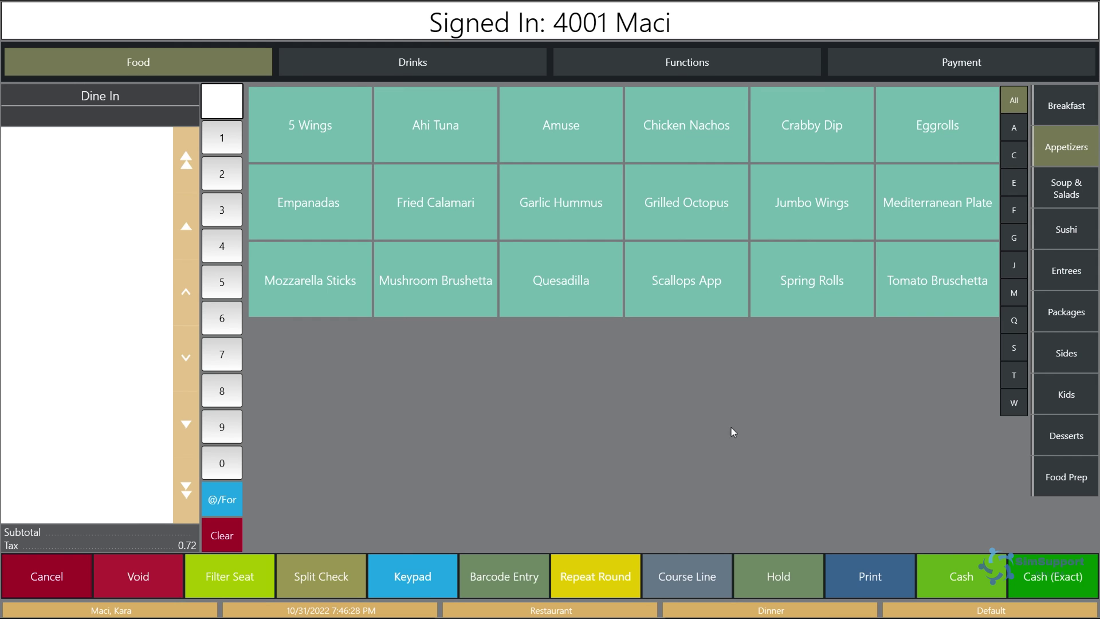
pyautogui.click(555, 294)
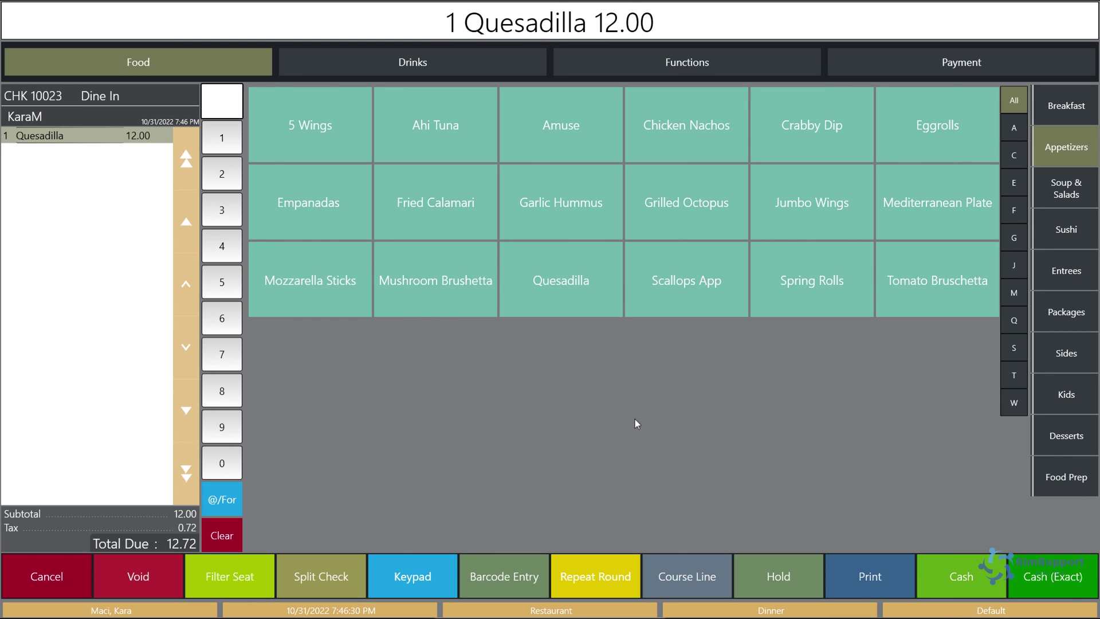
pyautogui.click(1052, 574)
pyautogui.click(642, 365)
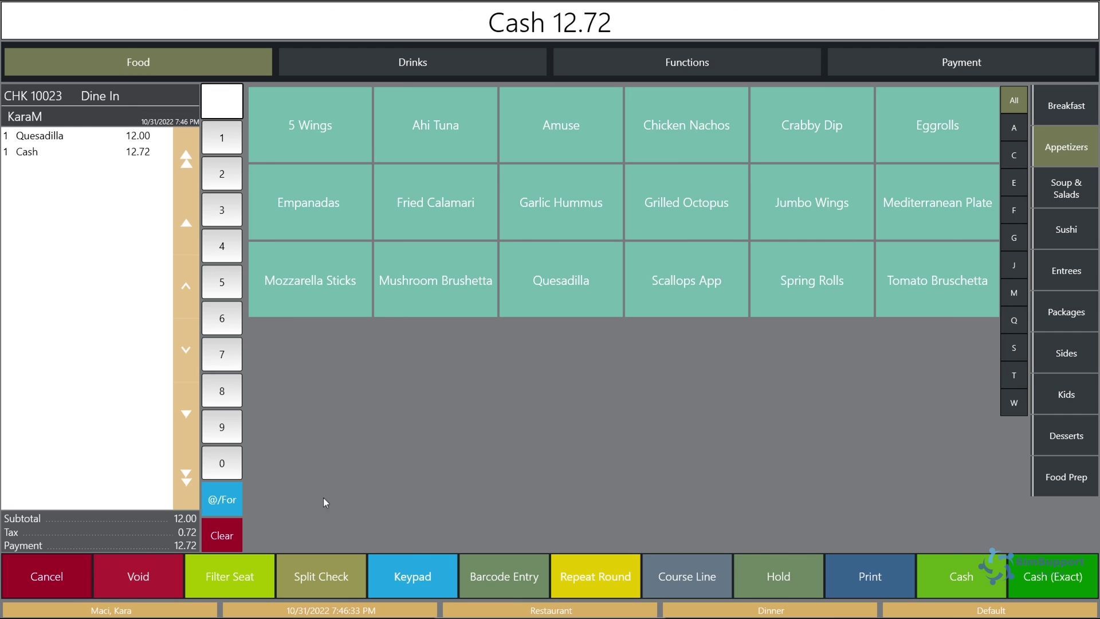
# Step: Leave the employee's session and sign in with the manager's sign-in number
pyautogui.click(55, 580)
pyautogui.click(738, 389)
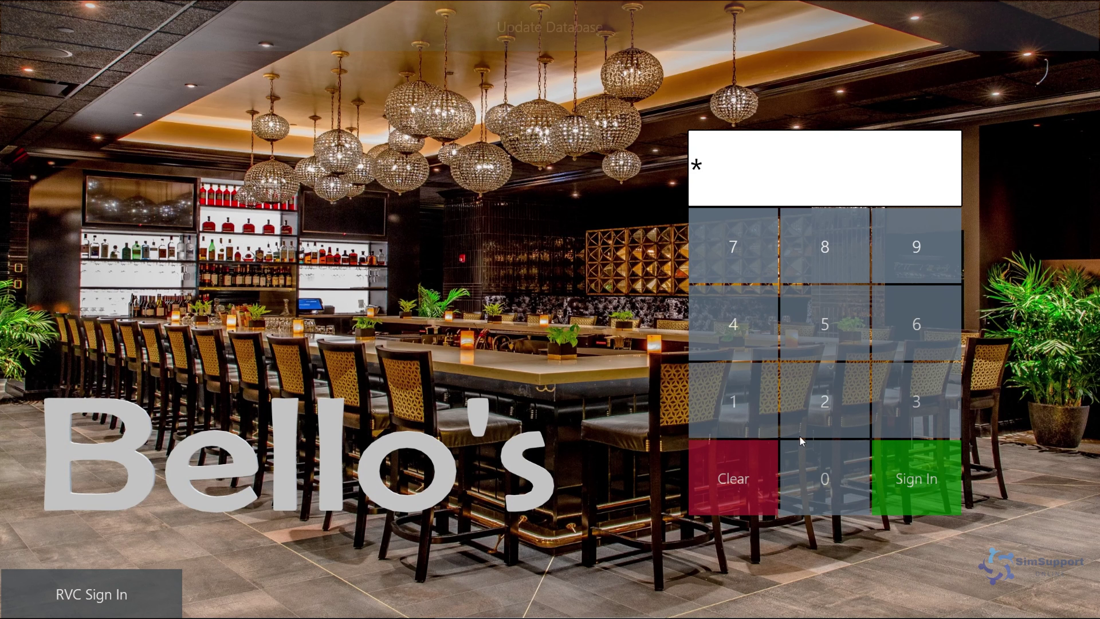
pyautogui.click(903, 484)
# Step: Minimize the Simphony client from the manager functions and check the Dining1.jnl journal in BareTail
pyautogui.click(749, 68)
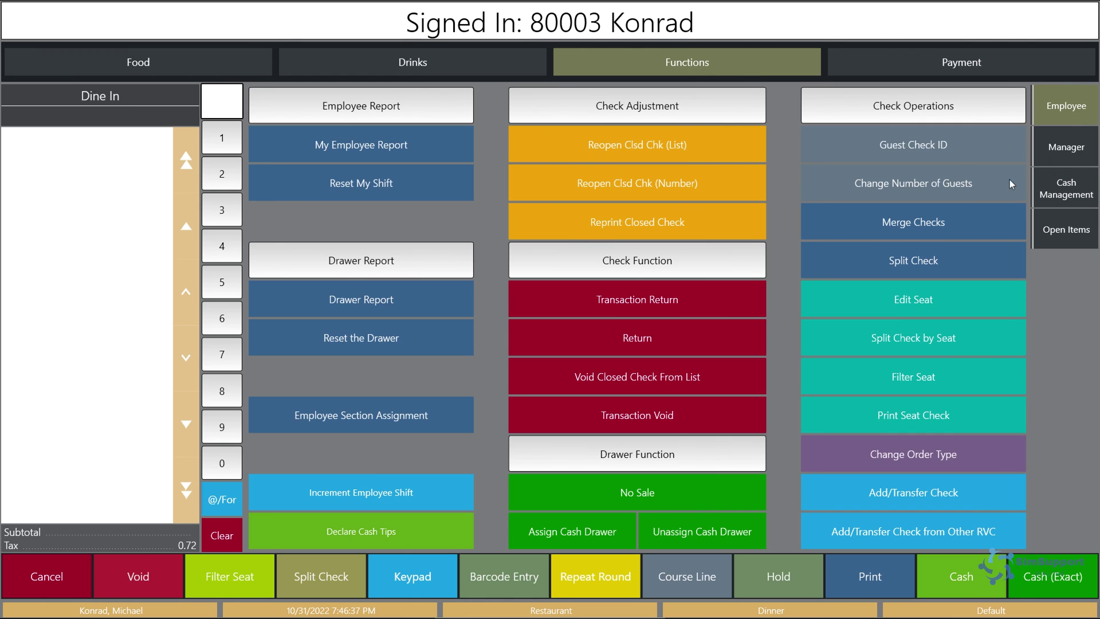
pyautogui.click(1078, 151)
pyautogui.click(911, 493)
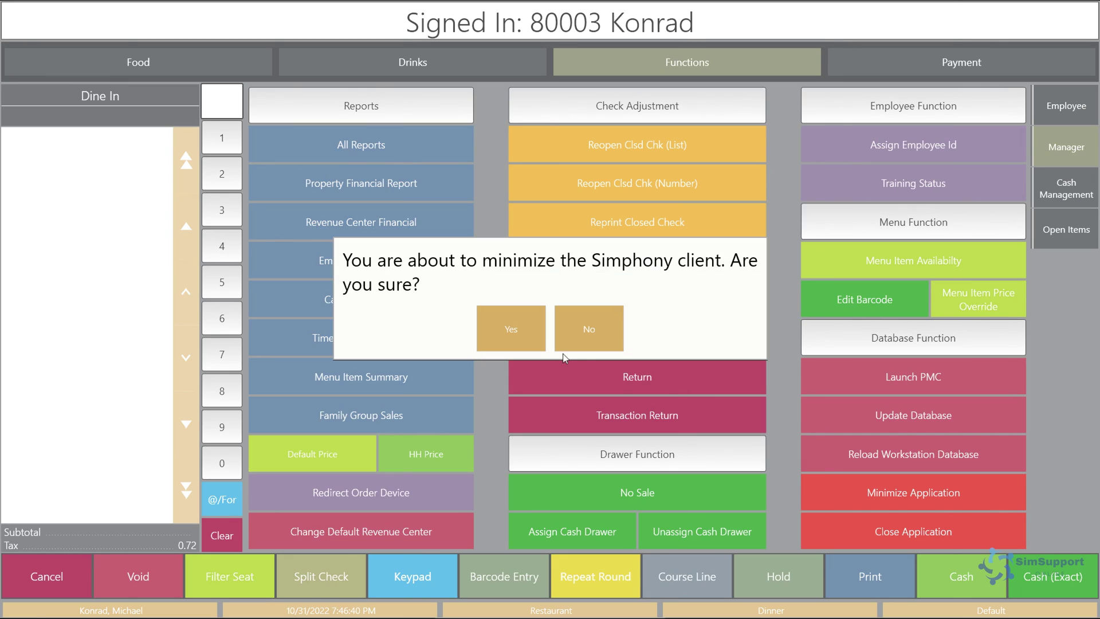
pyautogui.click(504, 335)
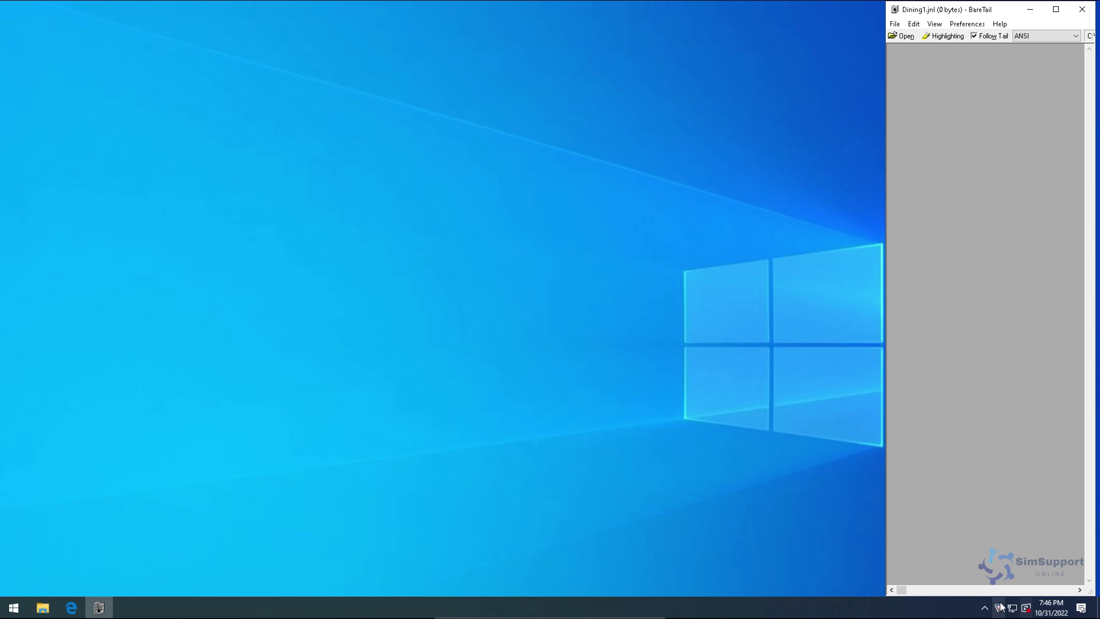
# Step: Return to the Simphony workstation and sign in again with the employee's sign-in number
pyautogui.click(98, 607)
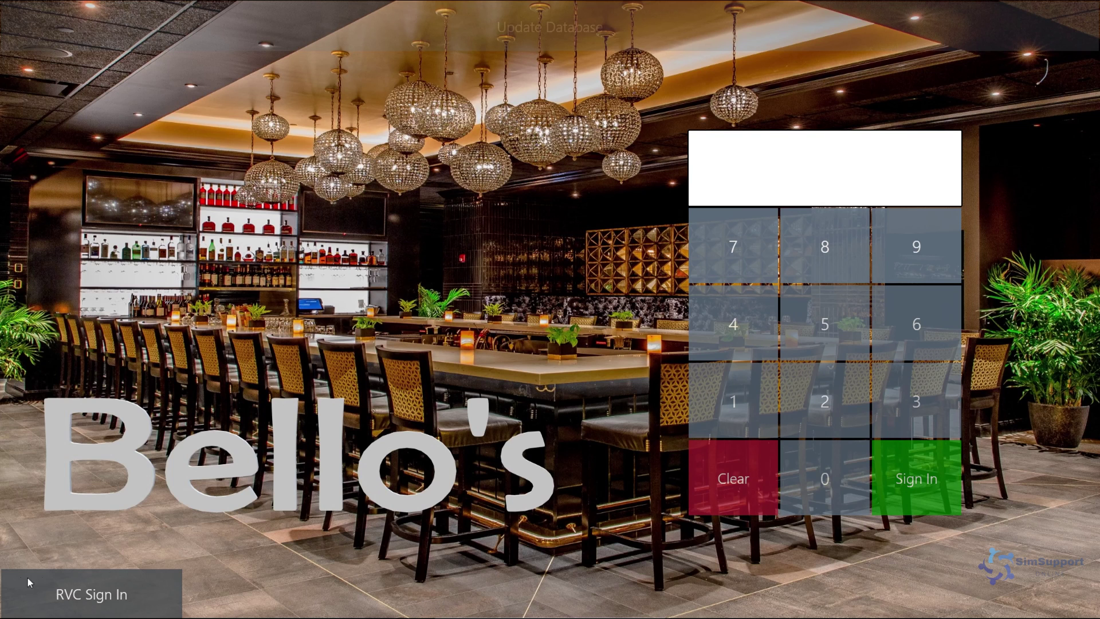
pyautogui.click(769, 418)
pyautogui.click(917, 478)
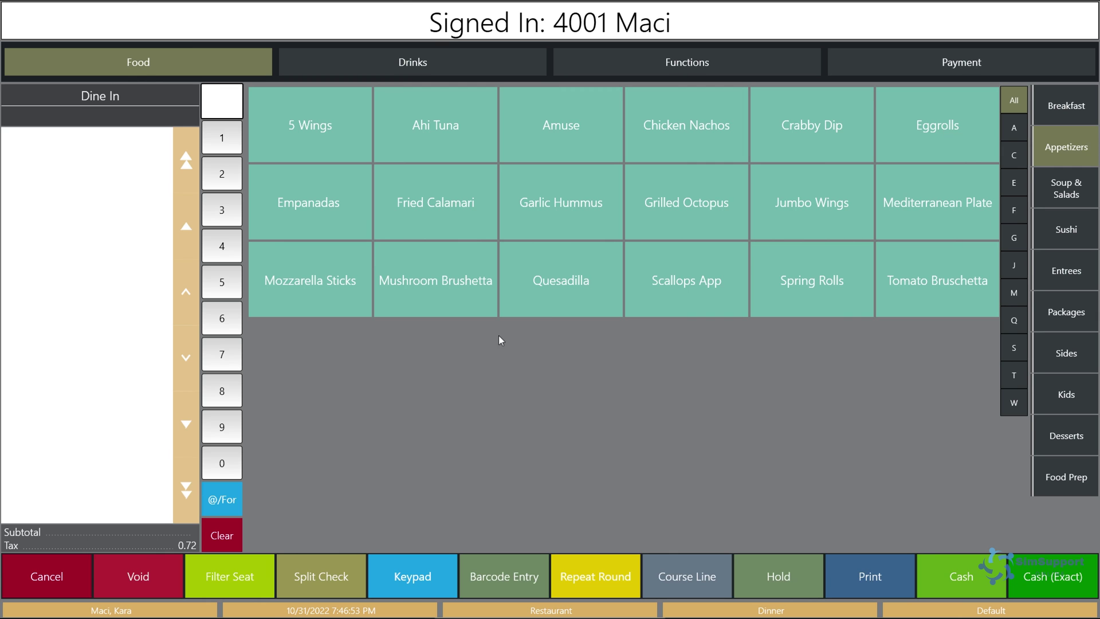
# Step: Ring up one Quesadilla with exact cash, print its customer receipt on demand, and sign out
pyautogui.click(560, 293)
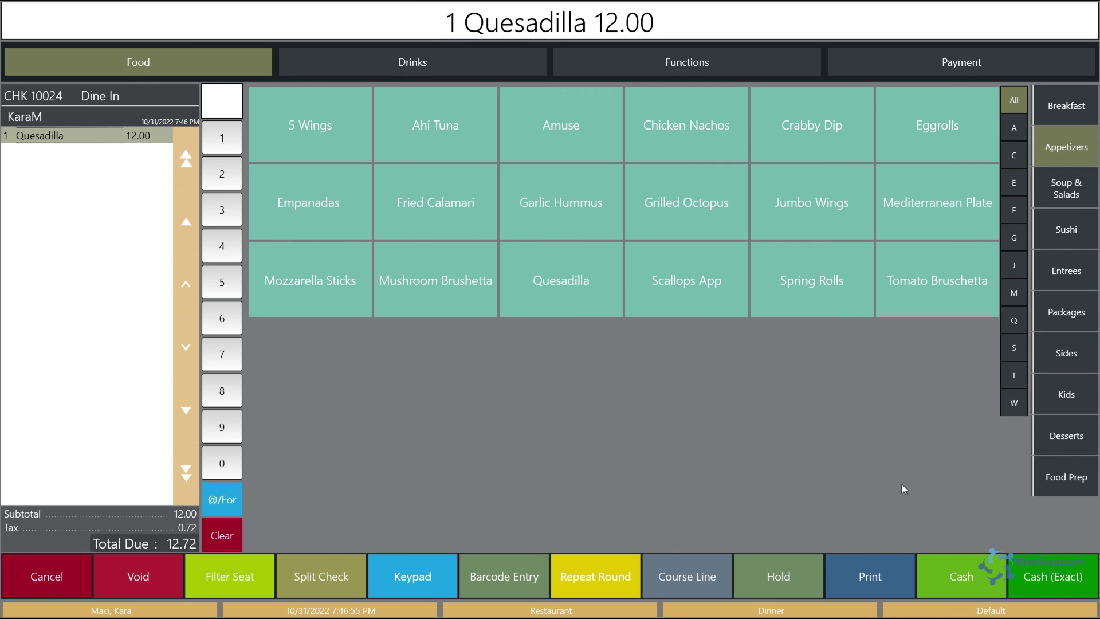
pyautogui.click(1031, 571)
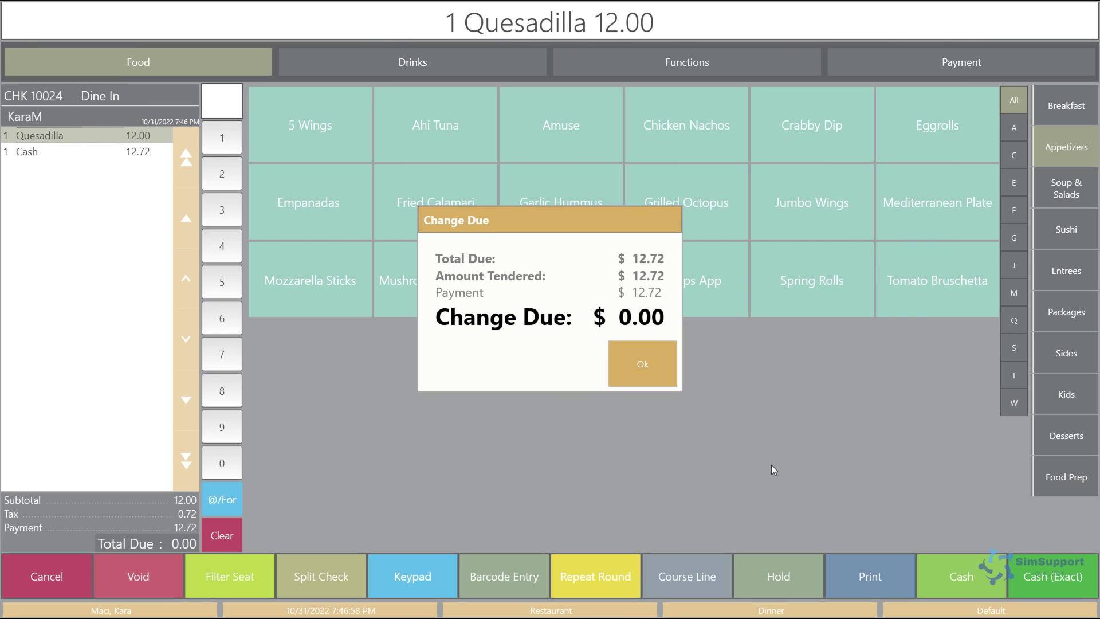
pyautogui.click(645, 376)
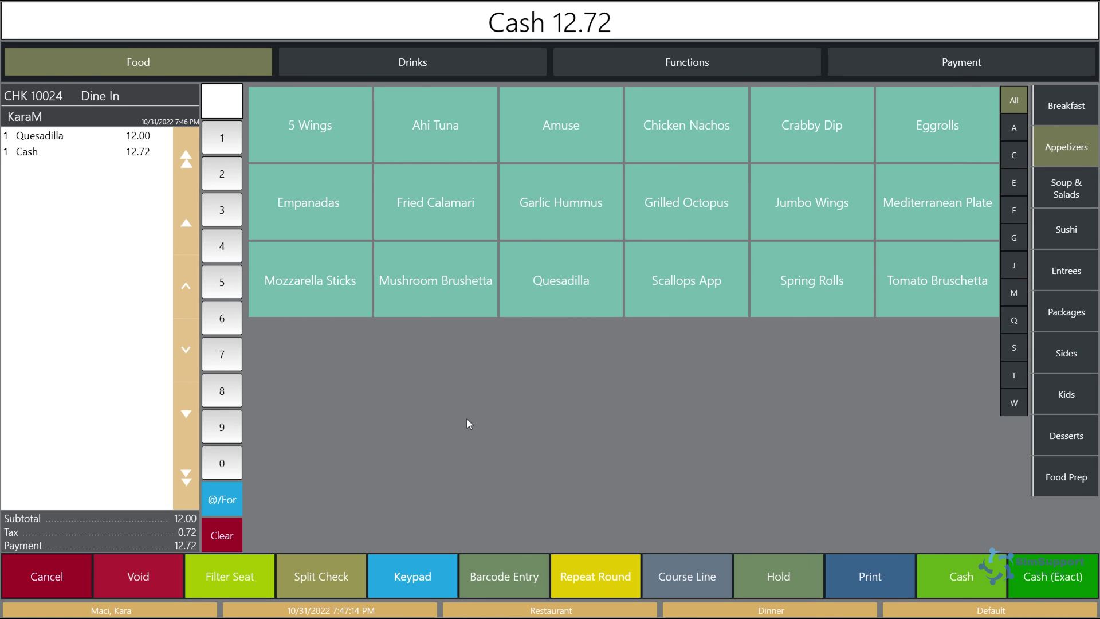
pyautogui.click(871, 568)
pyautogui.click(49, 573)
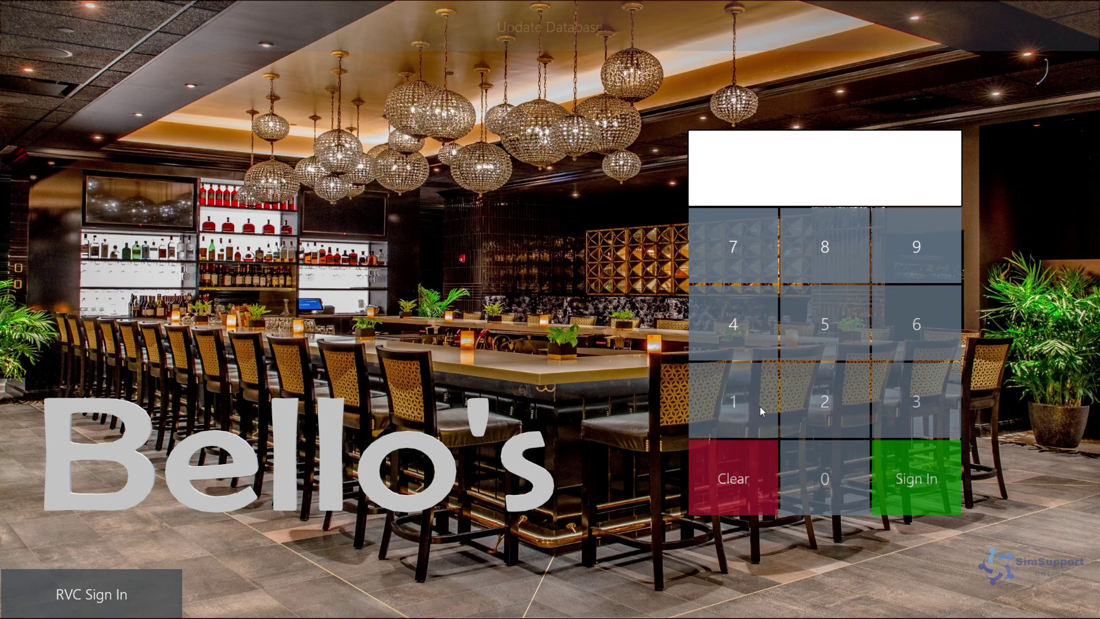
# Step: Sign in with the manager's sign-in number and minimize the Simphony client from the manager functions
pyautogui.click(760, 407)
pyautogui.click(910, 475)
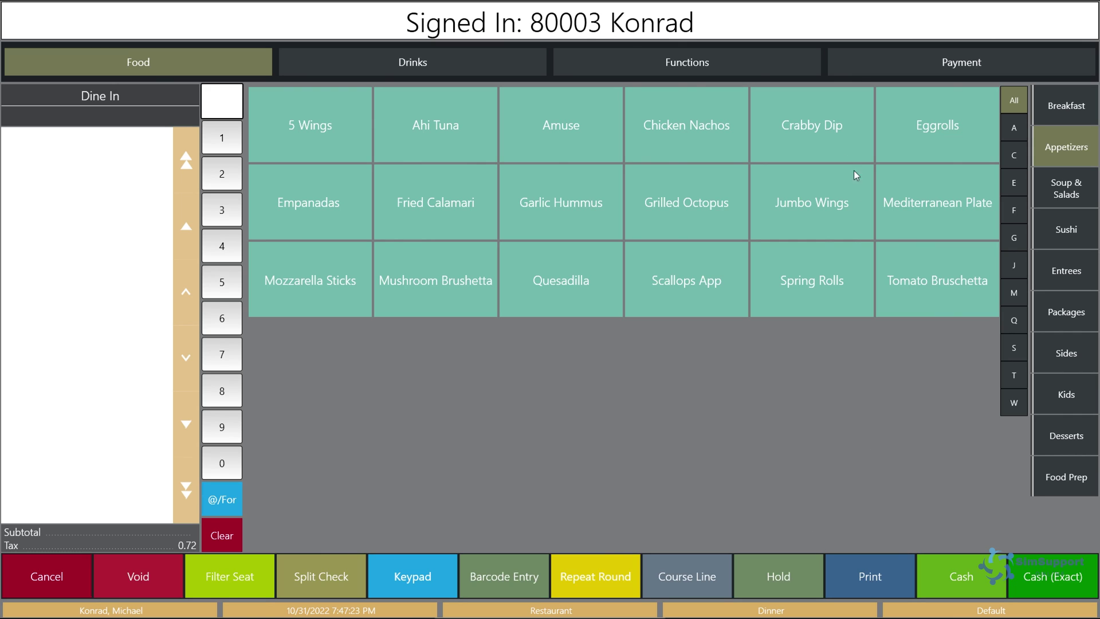
pyautogui.click(744, 62)
pyautogui.click(1051, 154)
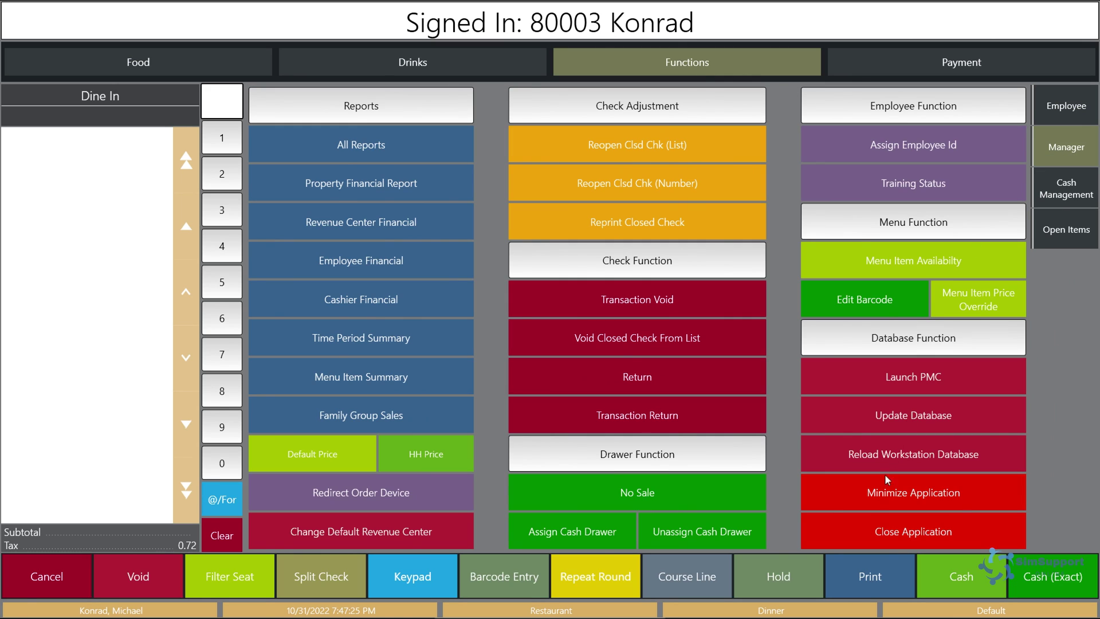
pyautogui.click(886, 493)
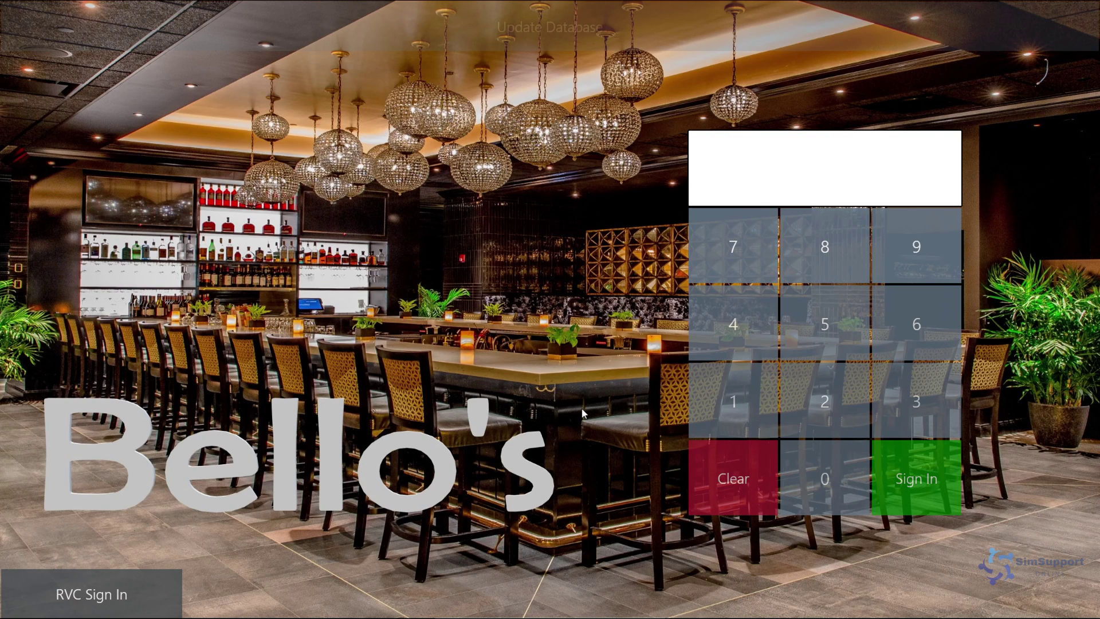
# Step: Sign in with the employee's sign-in number and ring up one Quesadilla, paid with exact cash
pyautogui.click(790, 410)
pyautogui.click(915, 465)
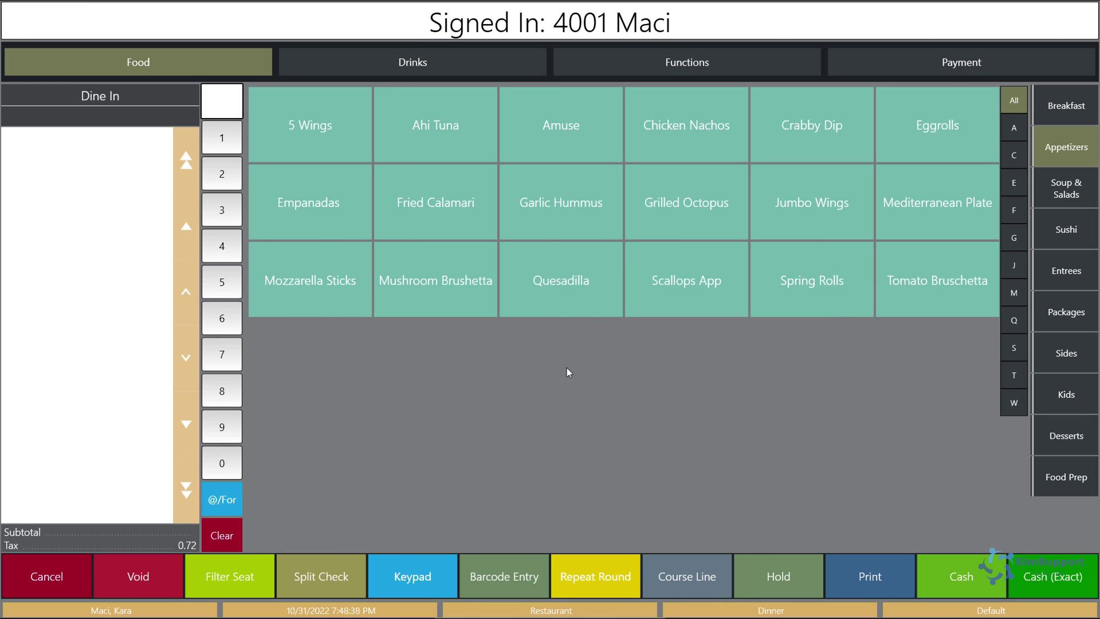
pyautogui.click(559, 308)
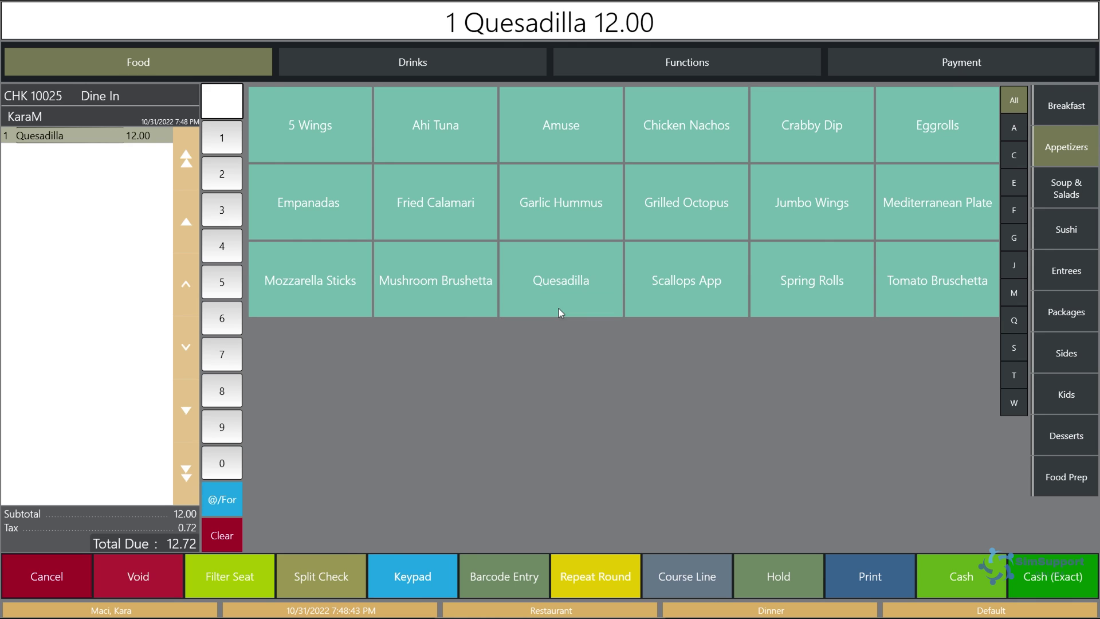
pyautogui.click(1072, 580)
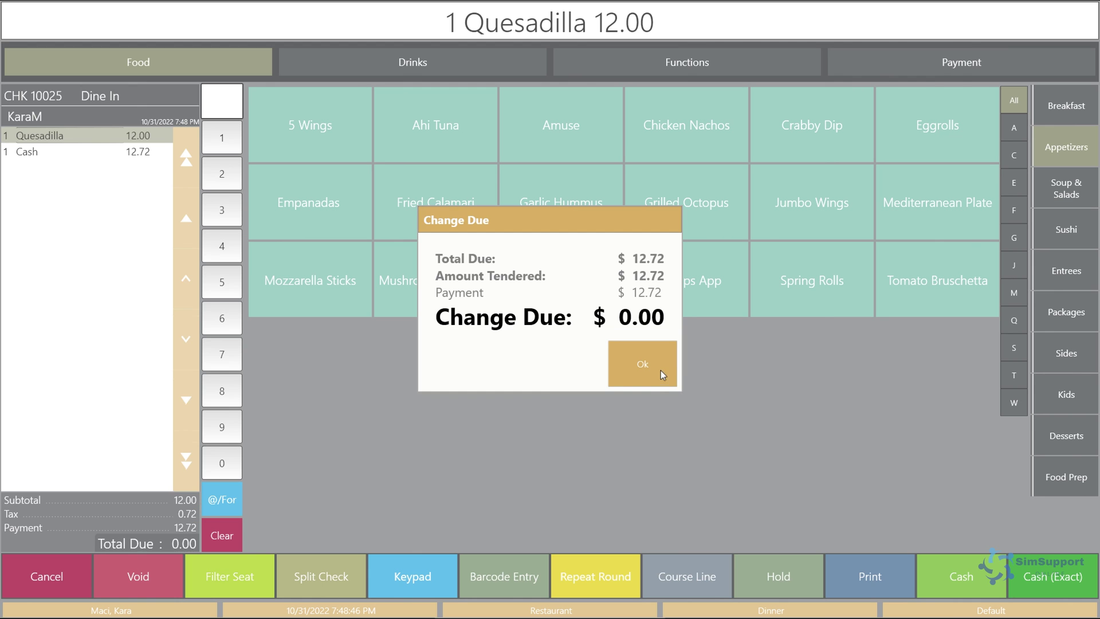
pyautogui.click(659, 301)
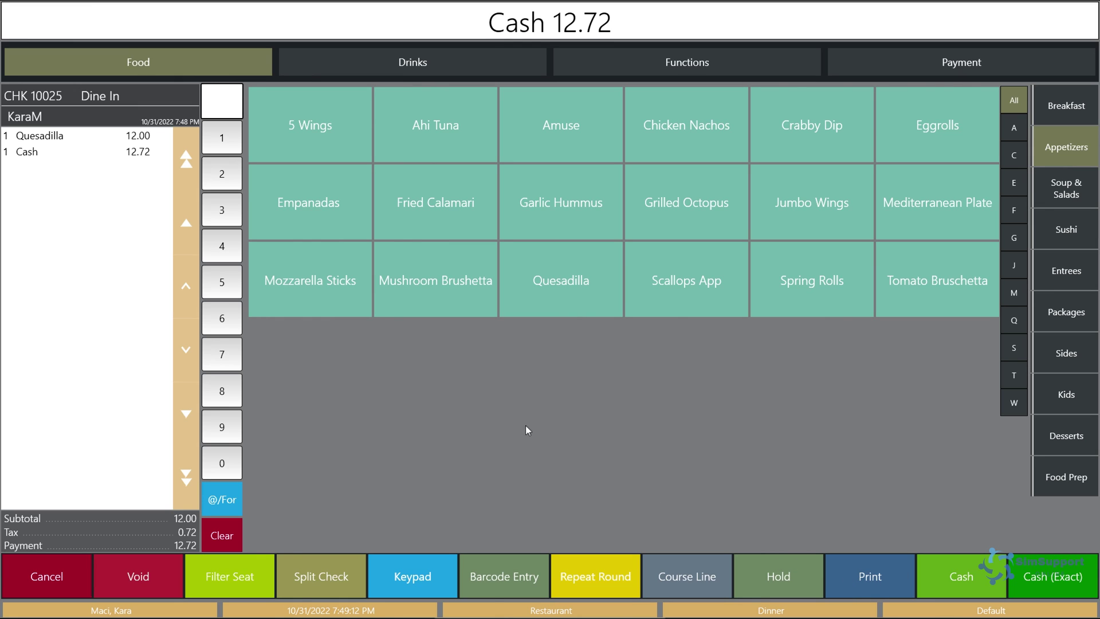
# Step: Ring up a new check with one Quesadilla and one Scallops App, paid with exact cash
pyautogui.click(559, 301)
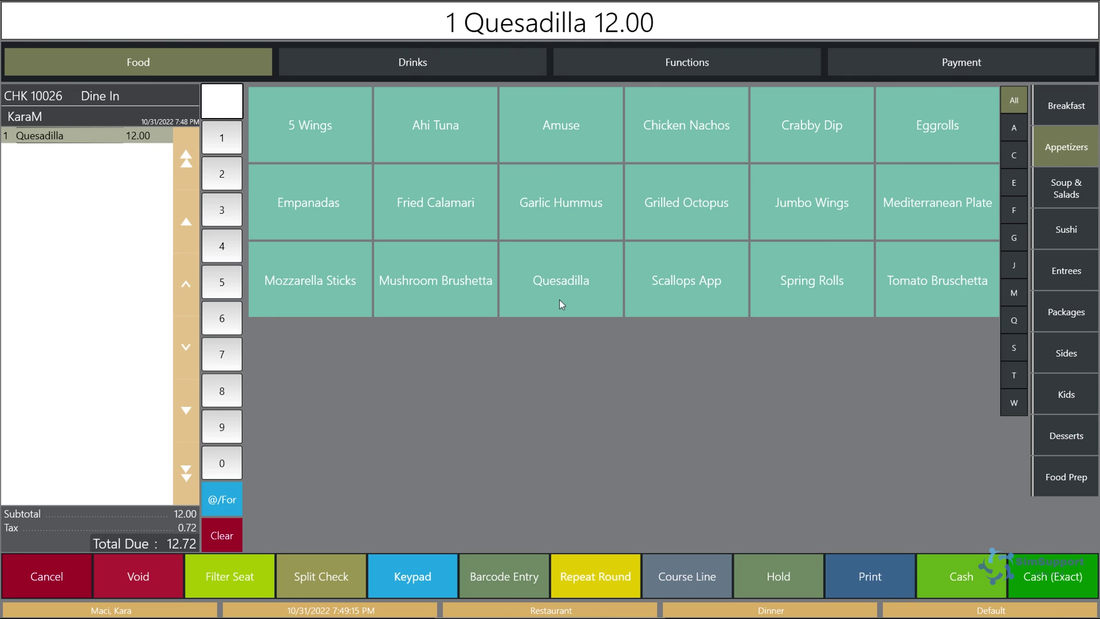
pyautogui.click(648, 281)
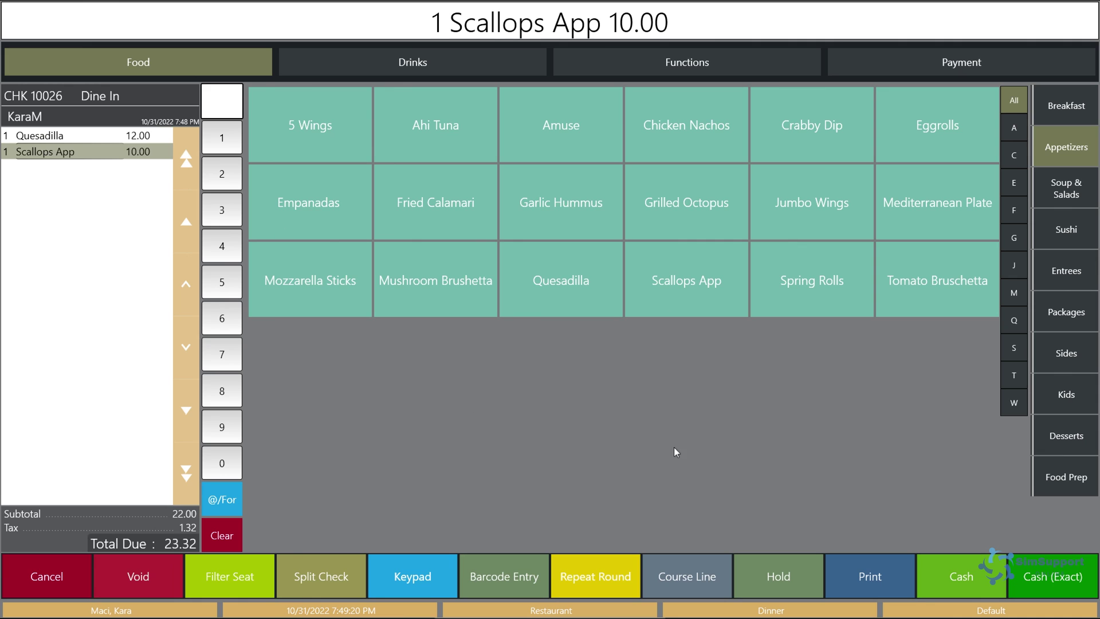
pyautogui.click(1082, 558)
pyautogui.click(645, 367)
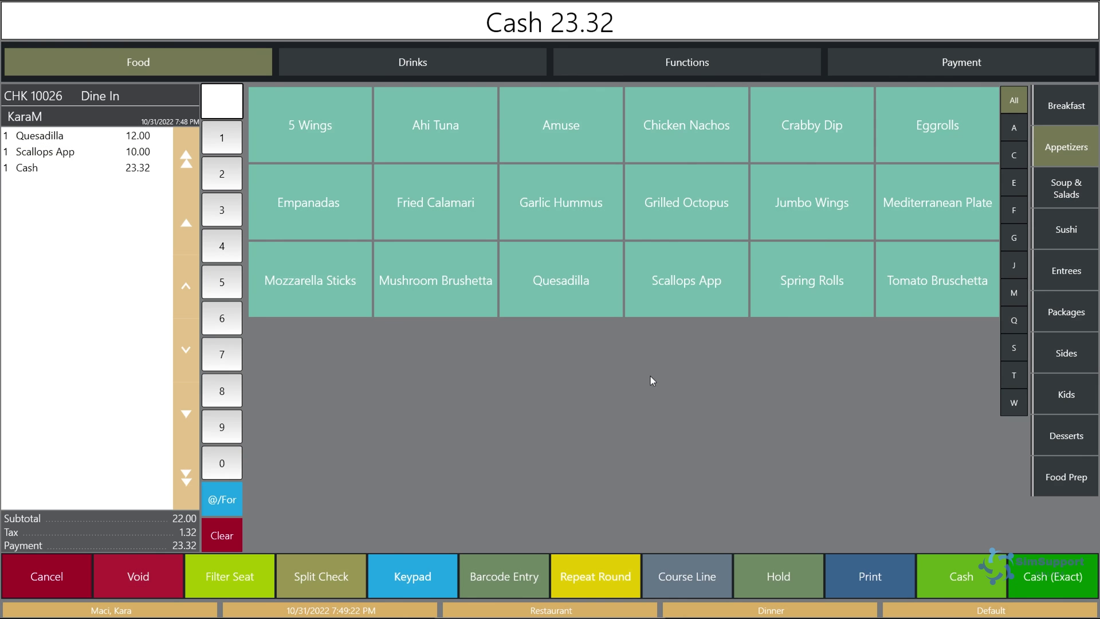